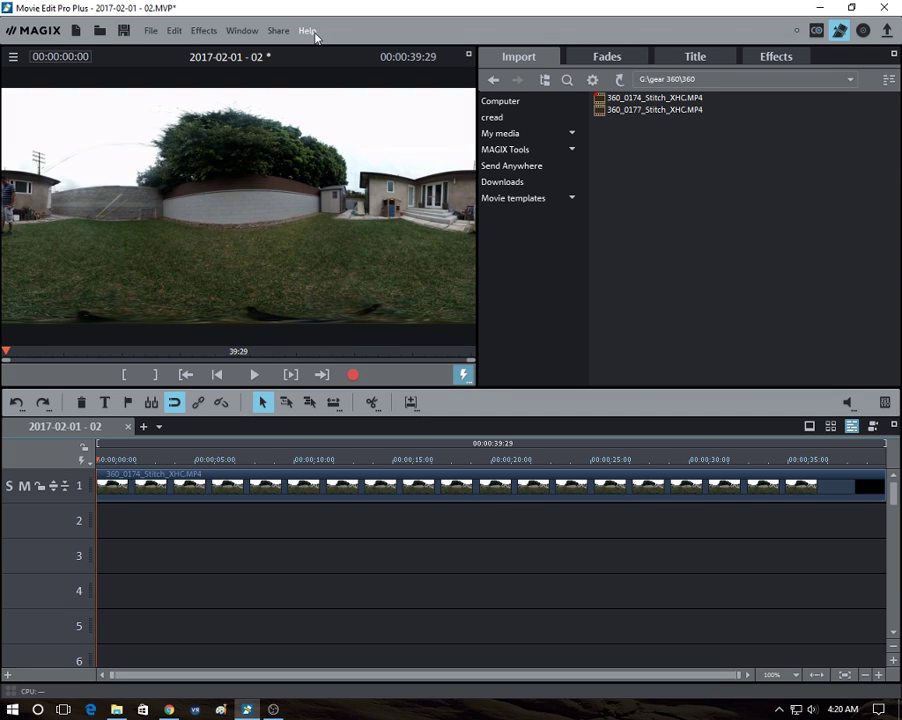
- View the program's version and copyright information, then close it
left_click(308, 31)
left_click(376, 202)
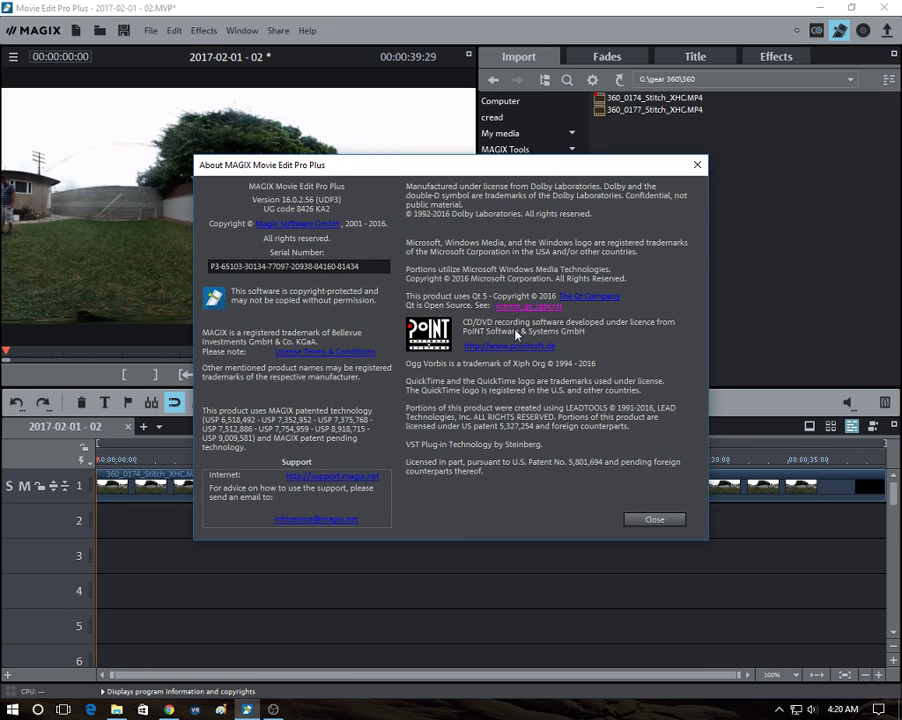
left_click(655, 520)
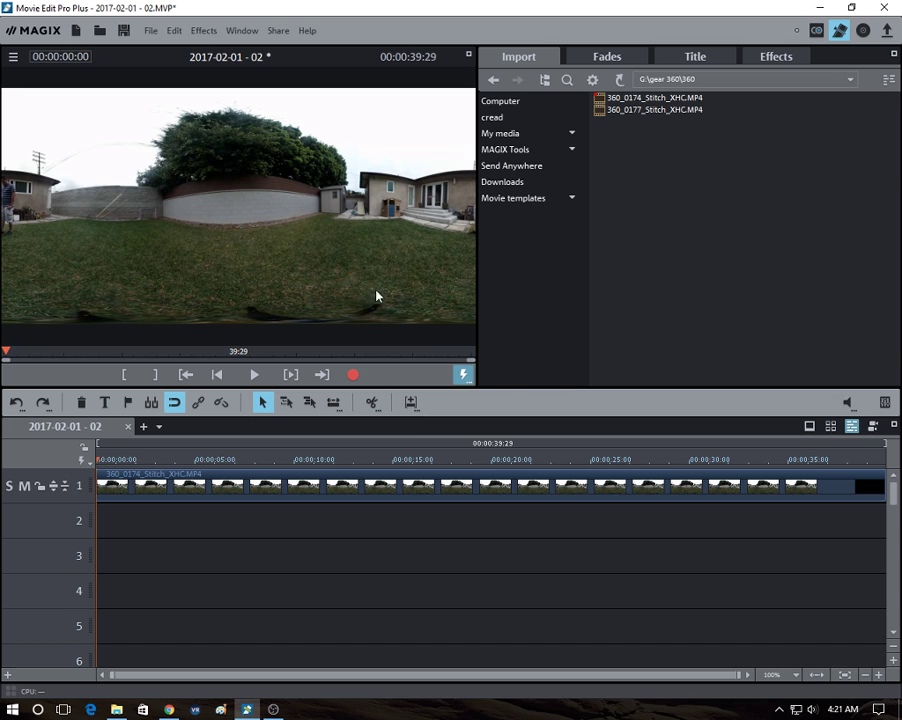
- Look around the scene in the 360° preview, then return to the flat 2D view
right_click(396, 315)
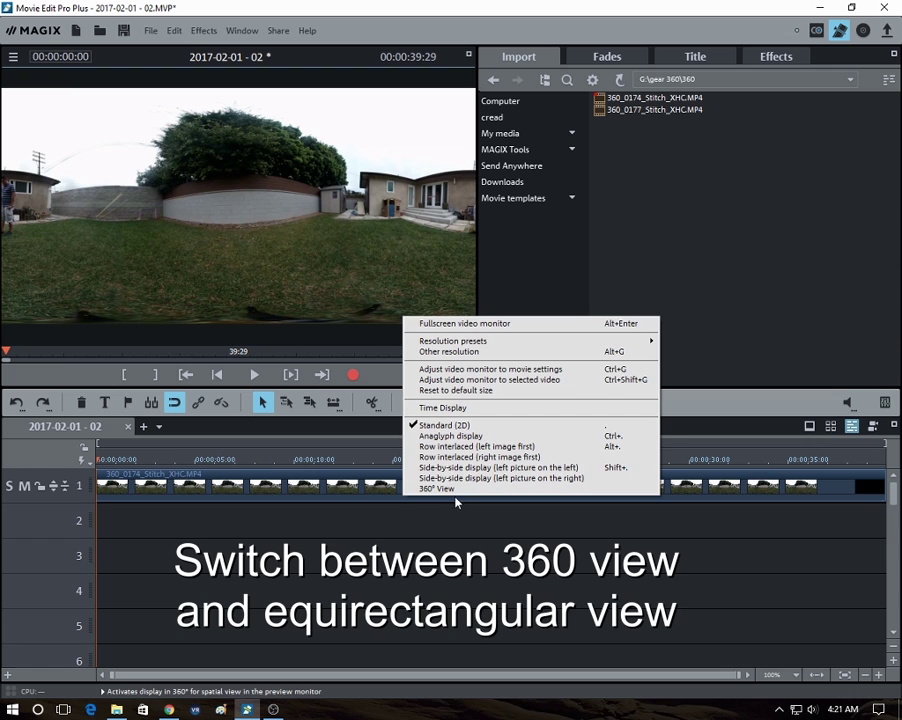
left_click(430, 494)
left_click_drag(284, 319, 382, 316)
right_click(387, 318)
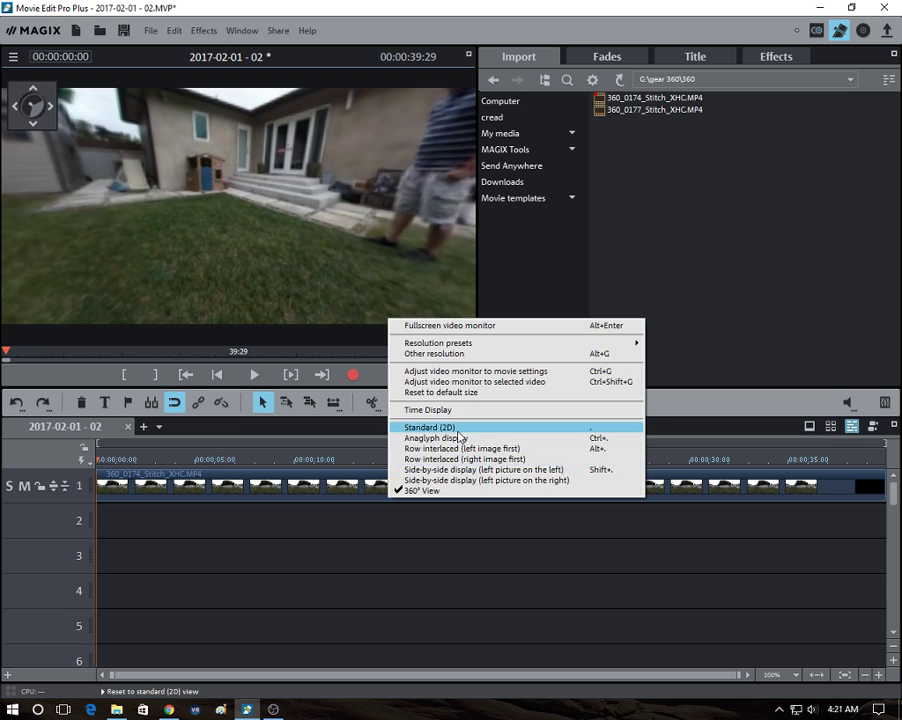
left_click(456, 428)
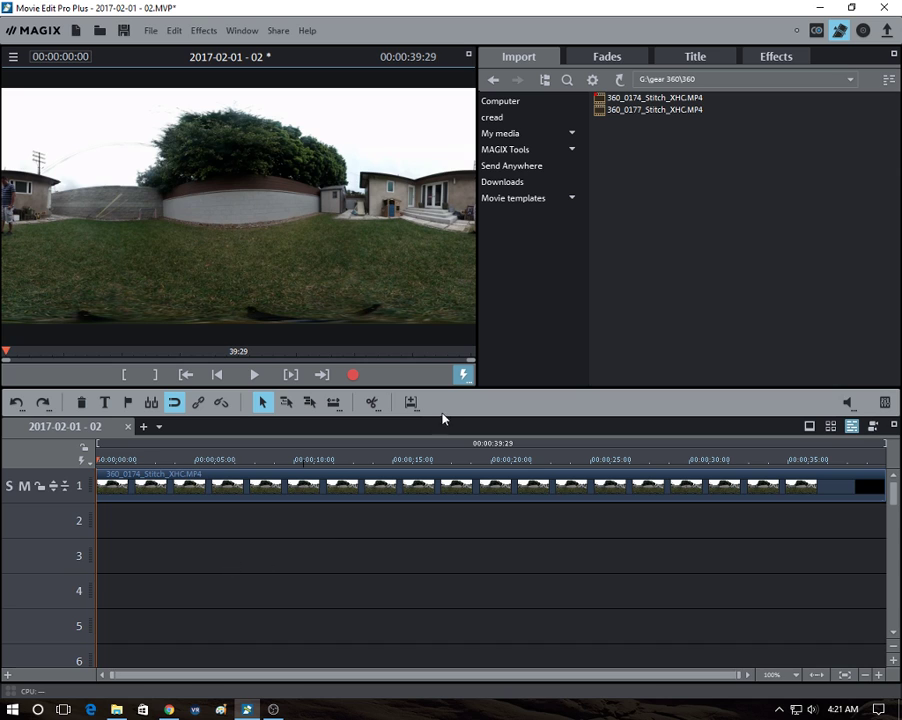
- Add a 'Title' text at font size 29, discarding the accidental second title
left_click(103, 403)
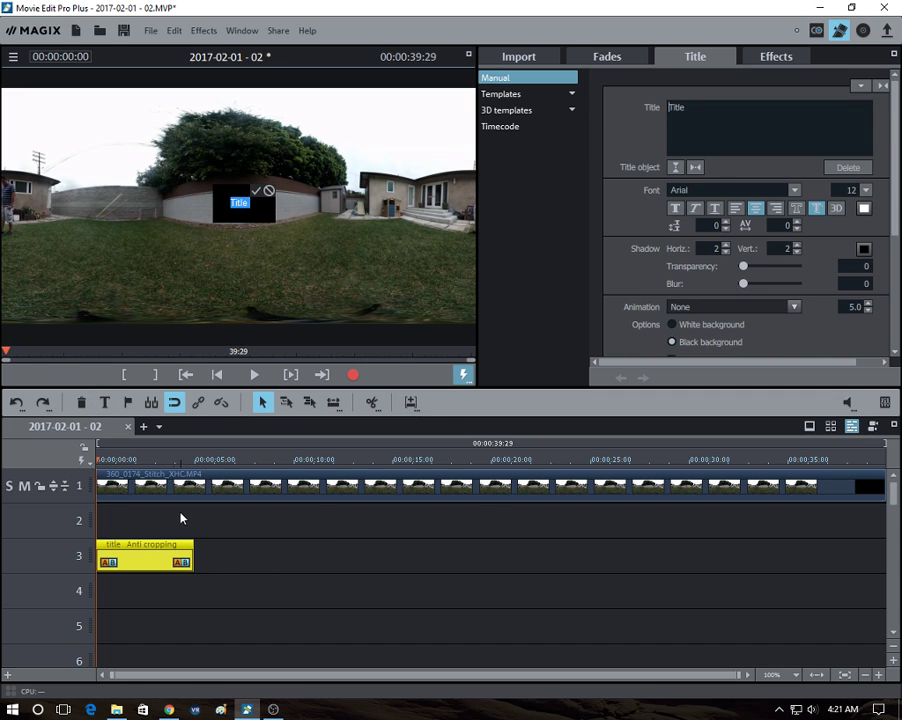
left_click(866, 190)
left_click_drag(866, 313, 867, 302)
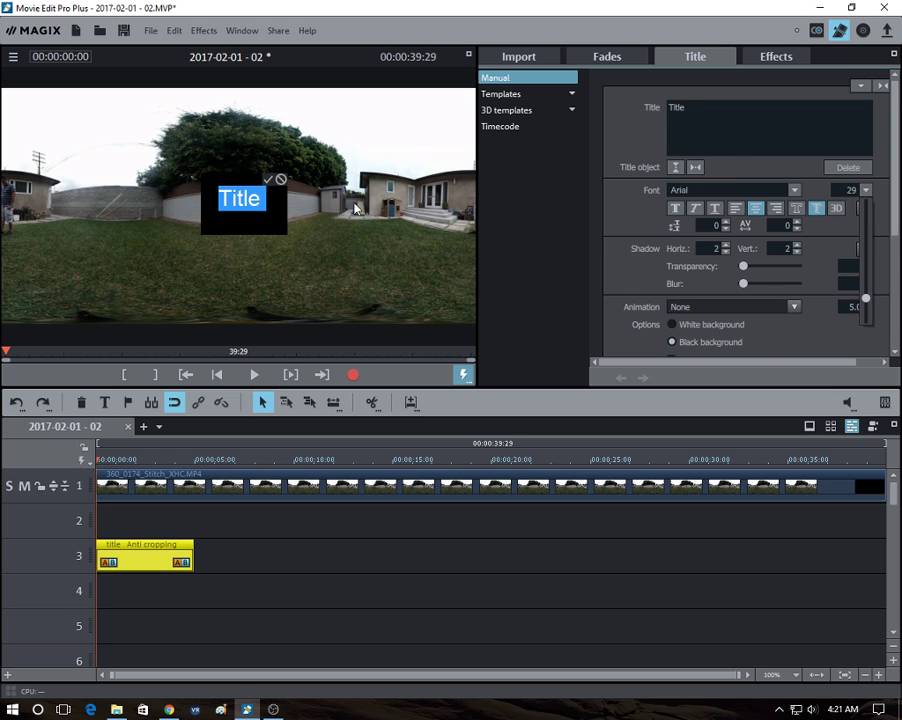
left_click(326, 240)
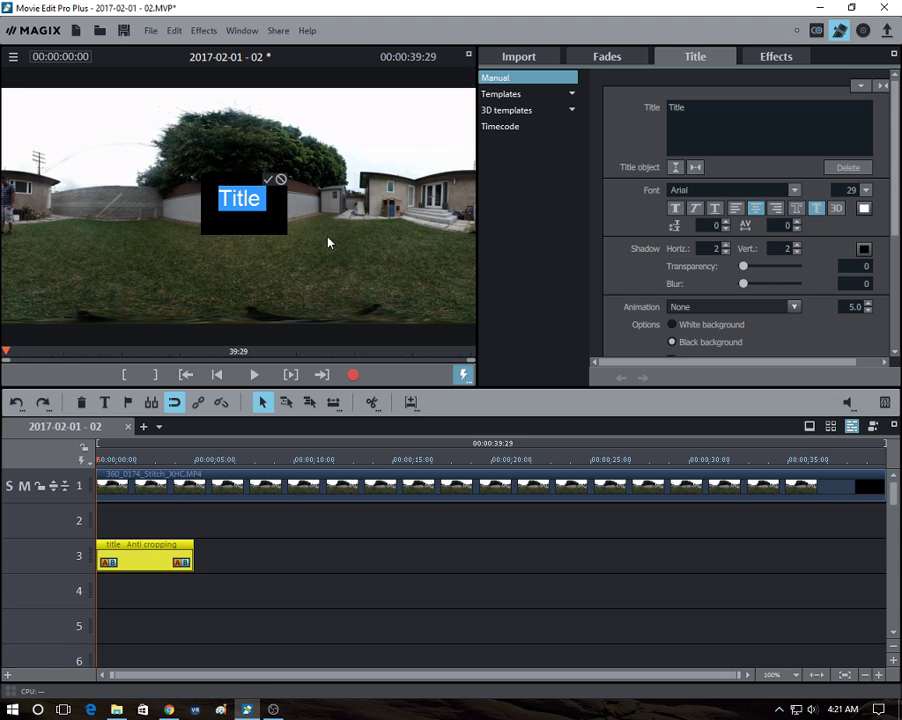
left_click(313, 231)
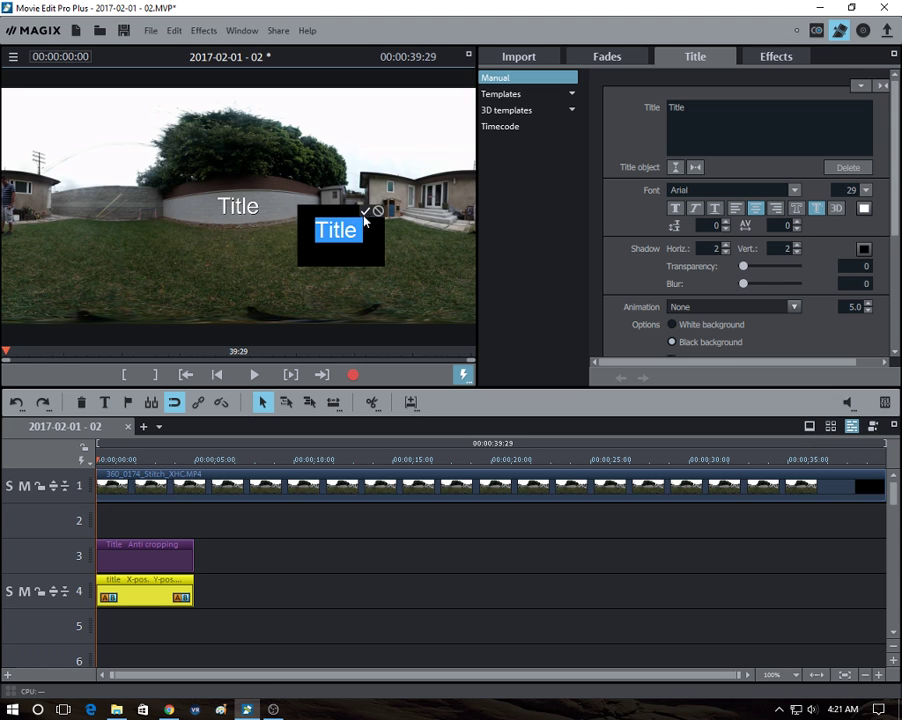
left_click(378, 212)
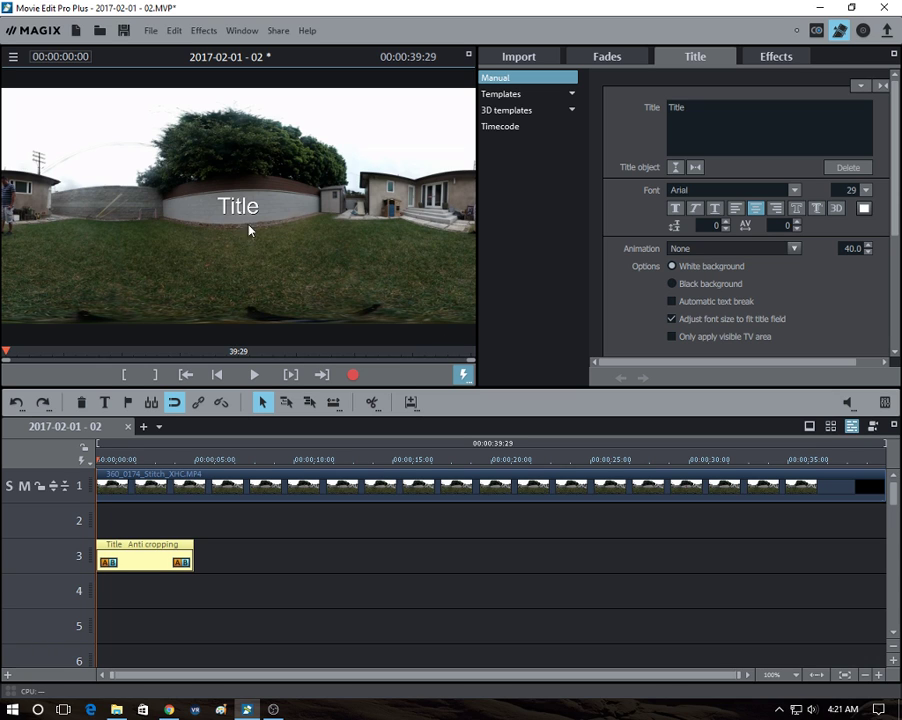
- Check the title in 360° View, then drag it up near the panorama's top in 2D
right_click(424, 328)
left_click(495, 501)
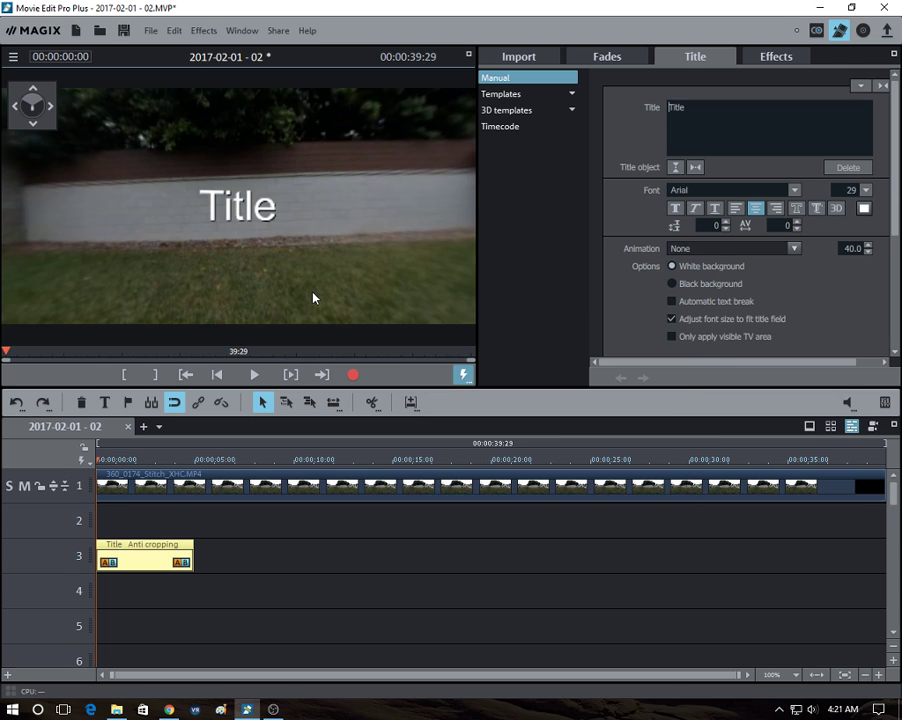
left_click_drag(306, 287, 272, 288)
right_click(418, 316)
left_click(459, 423)
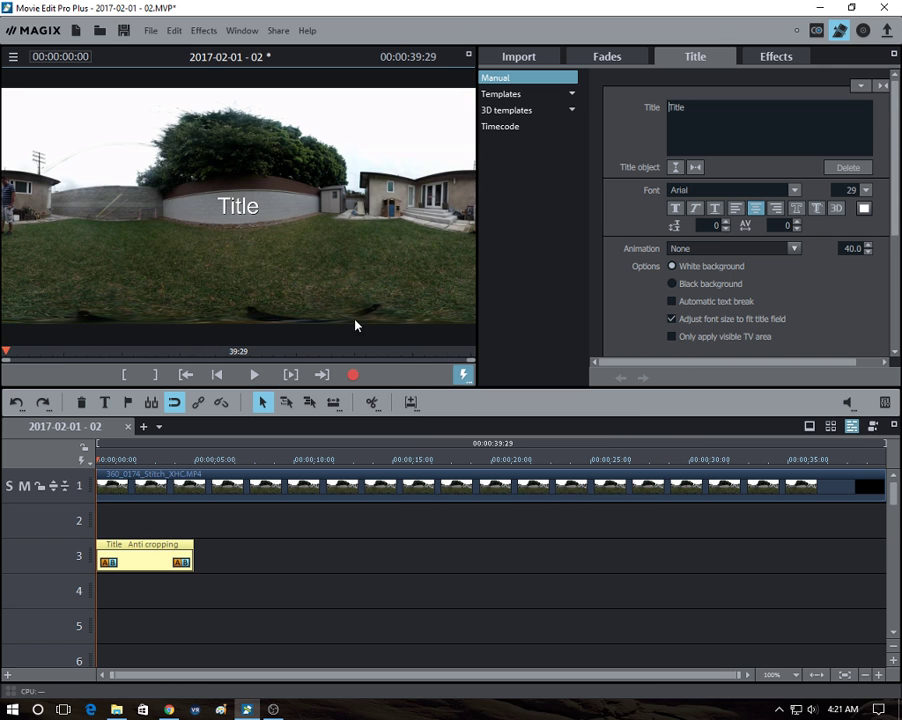
left_click(242, 207)
left_click(234, 171)
left_click_drag(234, 171, 242, 121)
- Inspect the raised title toward the trees in 360° View, then return to Standard (2D)
right_click(426, 309)
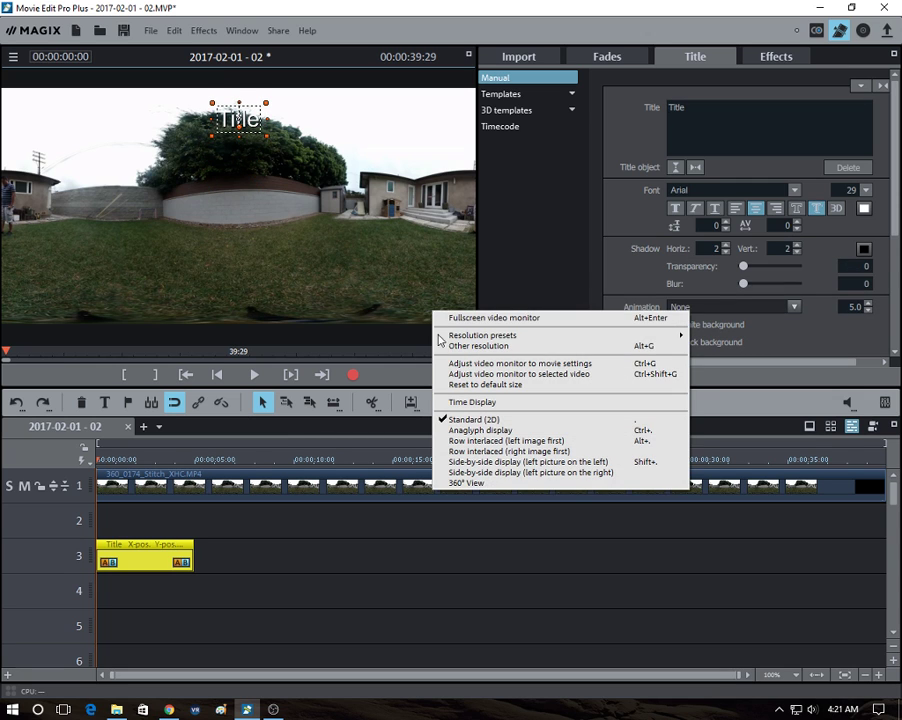
left_click(466, 483)
left_click_drag(306, 207, 378, 288)
right_click(394, 297)
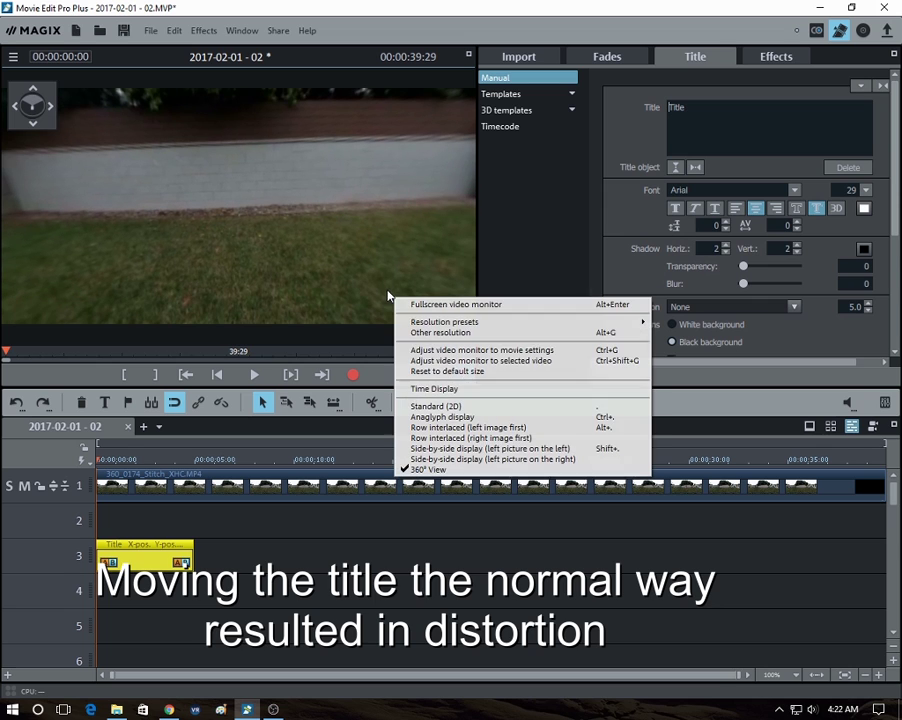
left_click(476, 406)
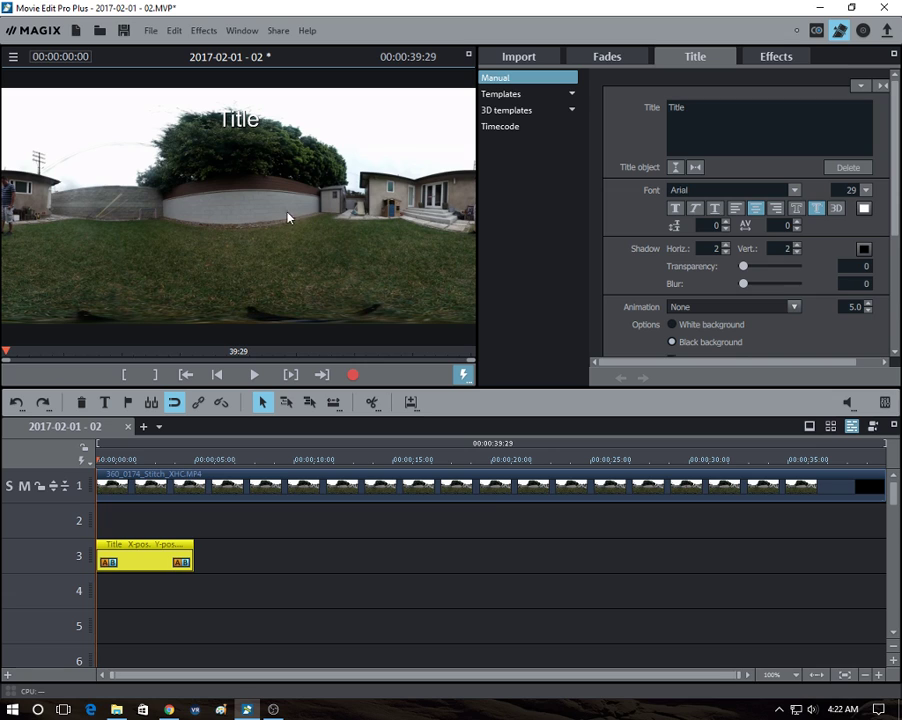
- Centre the Title vertically over the backyard wall and discard the stray extra title
left_click(675, 167)
left_click(314, 254)
left_click(393, 244)
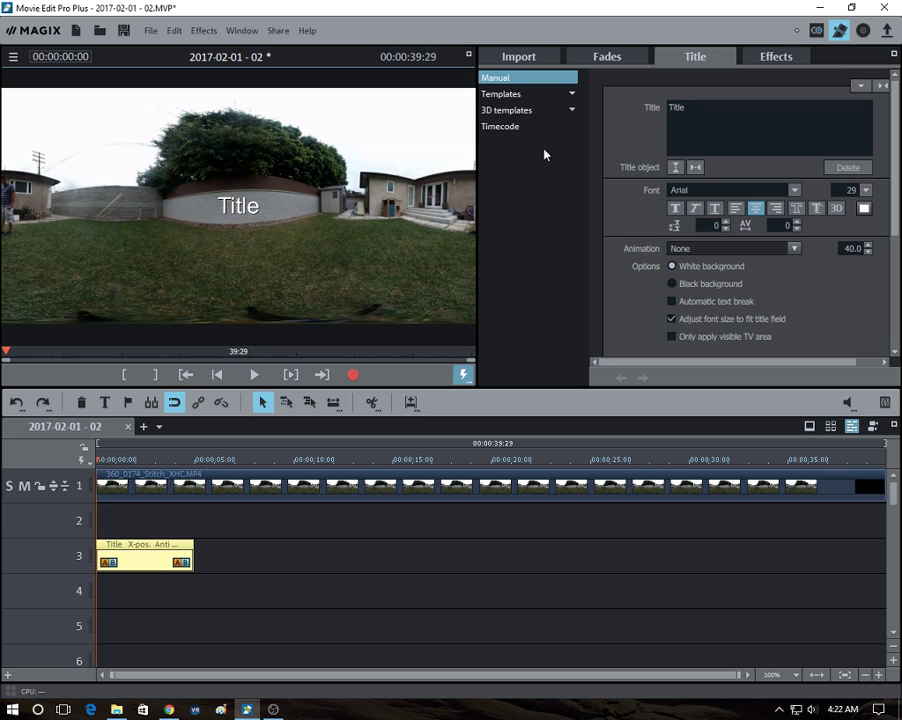
- Enable Activate 360° editing on the Title clip under Effects > View/Animation > 360° Editing
left_click(231, 210)
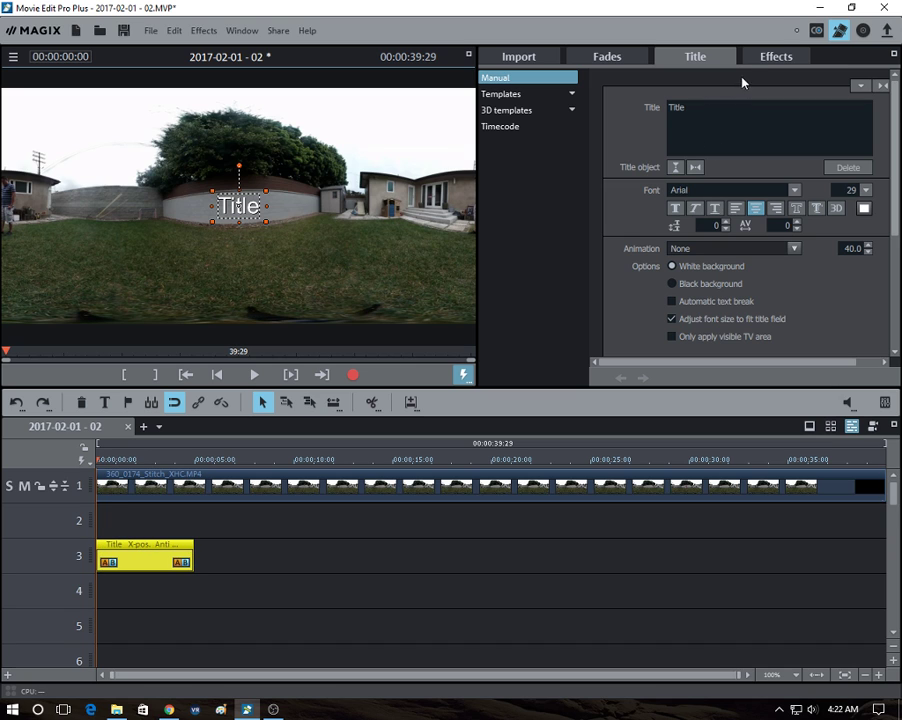
left_click(759, 58)
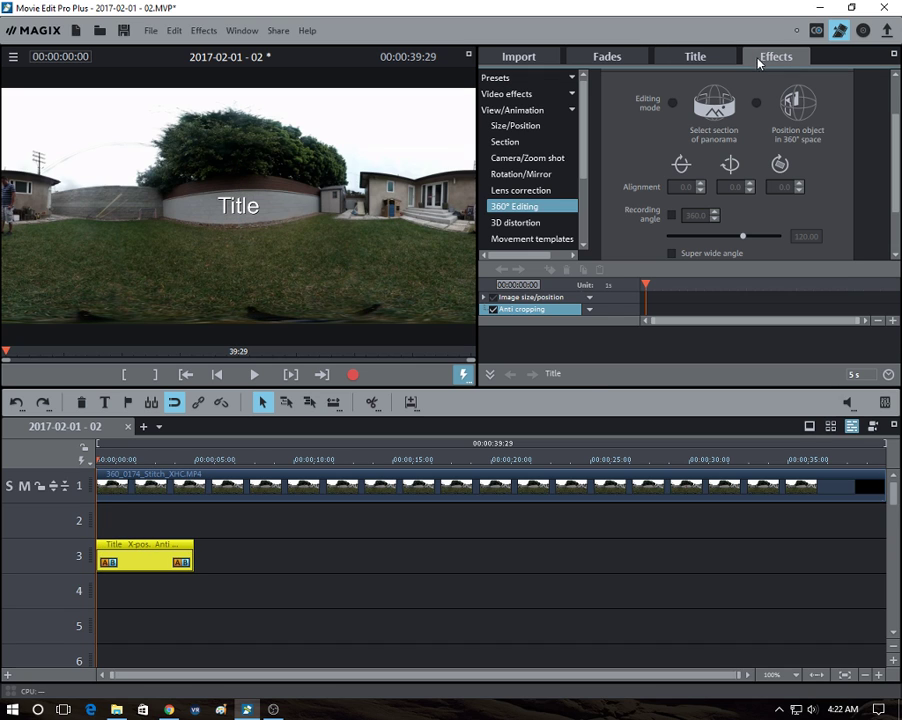
left_click(568, 110)
left_click(538, 112)
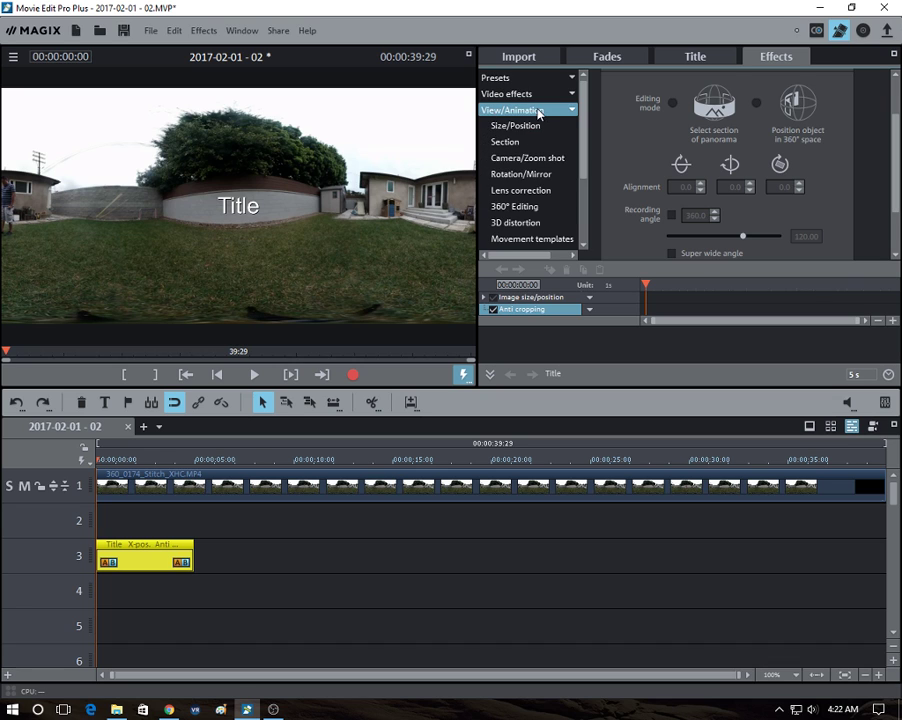
left_click(523, 208)
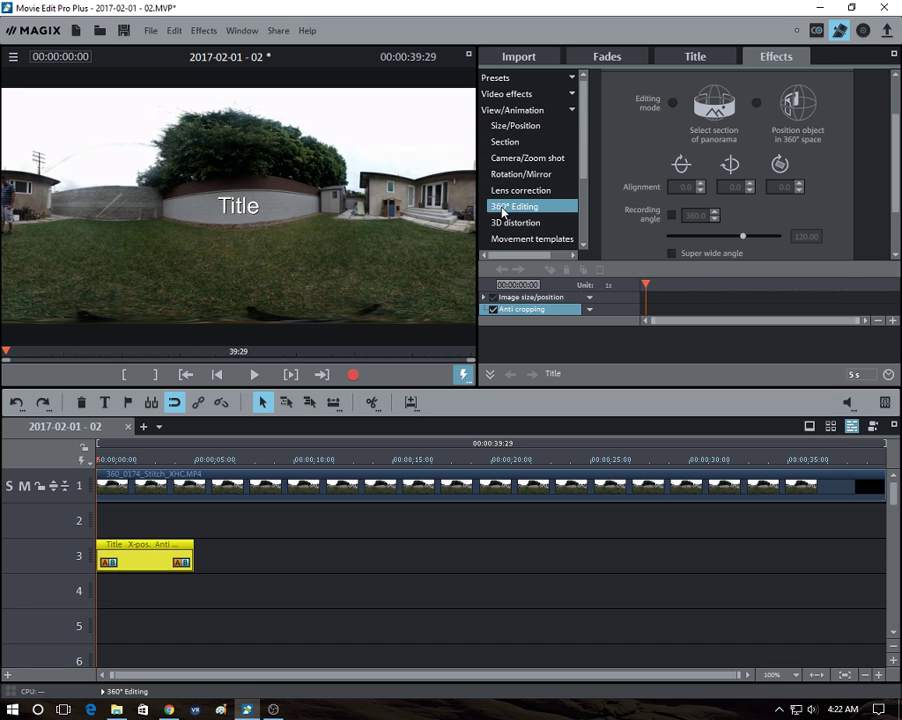
left_click_drag(894, 120, 892, 60)
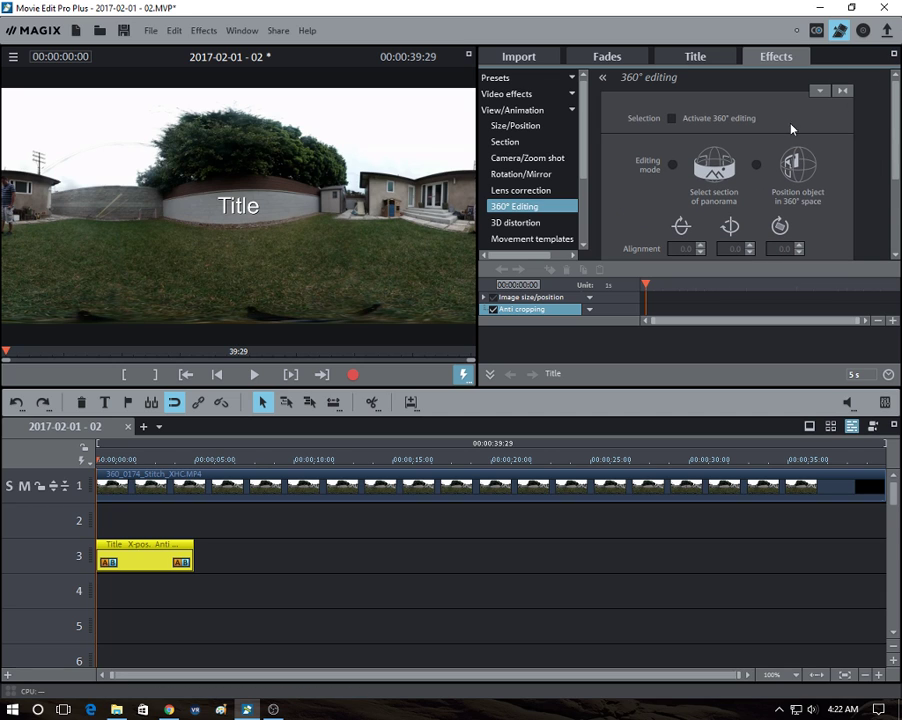
left_click(672, 118)
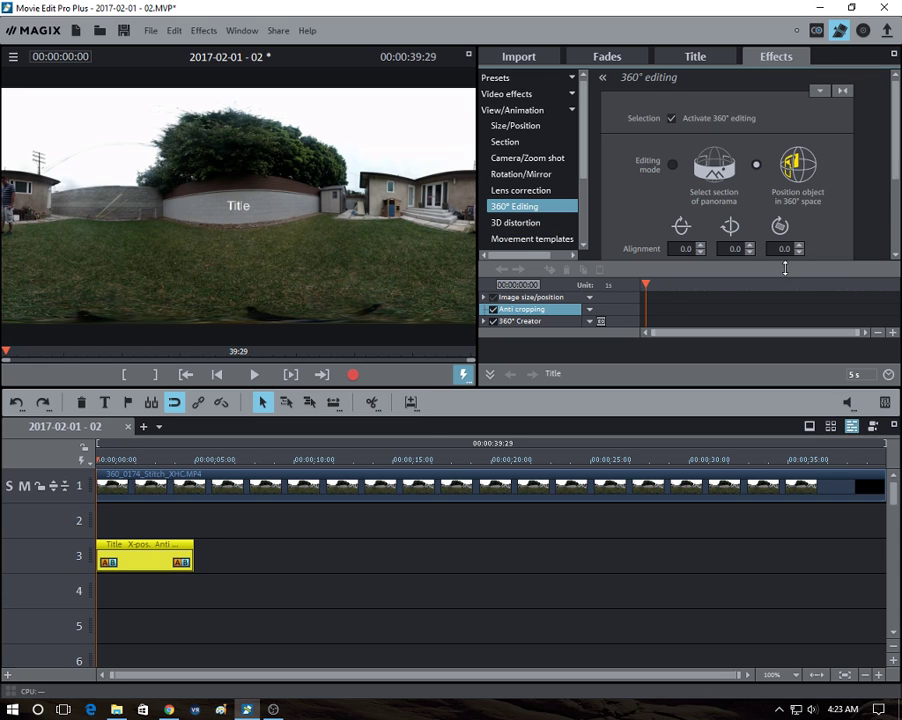
- Raise the Title's alignment angle using repeated spin-button increments
scroll(896, 184, "down", 1)
scroll(894, 195, "down", 3)
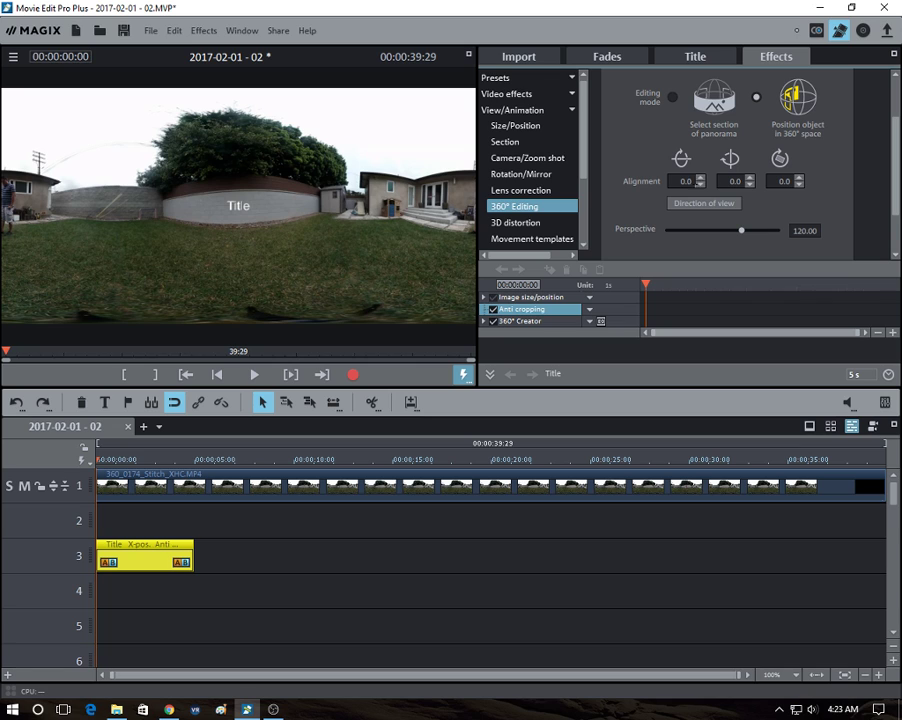
left_click(701, 181)
left_click(701, 178)
left_click(701, 178)
left_click(701, 178)
left_click(701, 178)
left_click(701, 178)
left_click(701, 178)
left_click(701, 178)
left_click(701, 178)
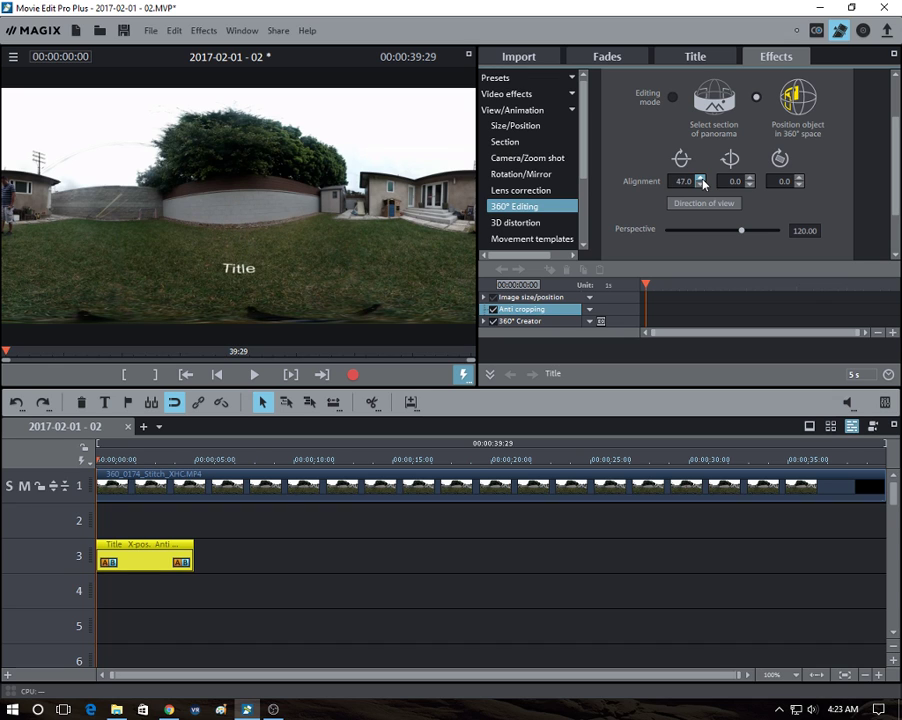
left_click(701, 178)
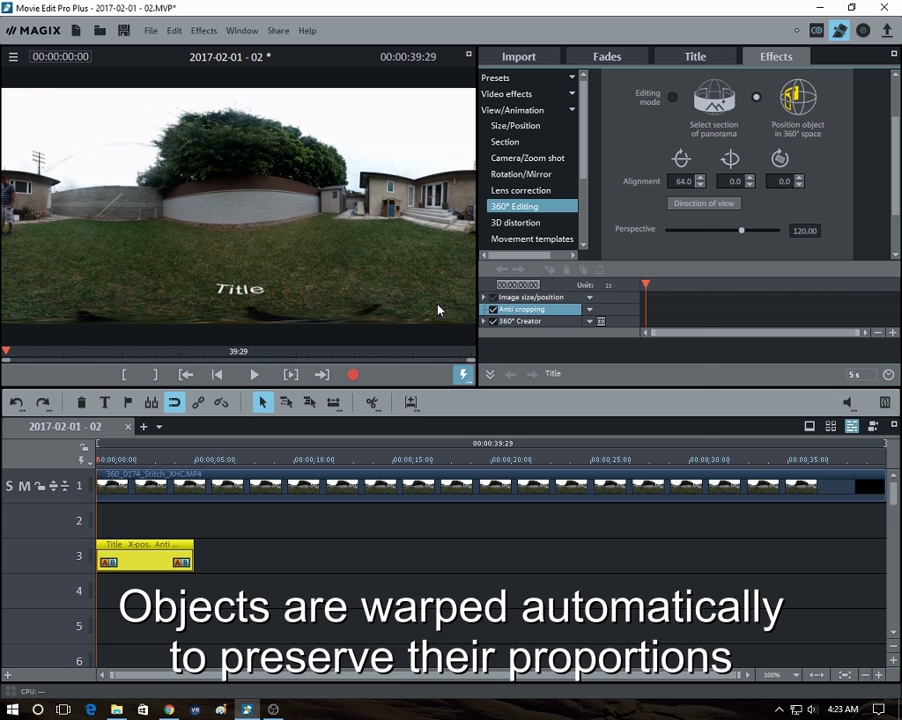
- Check the Title on the grass in 360° View, then return to the flat 2D panorama
right_click(437, 310)
left_click(470, 482)
mouse_move(376, 268)
left_mouse_down()
mouse_move(368, 187)
mouse_move(365, 285)
left_mouse_up()
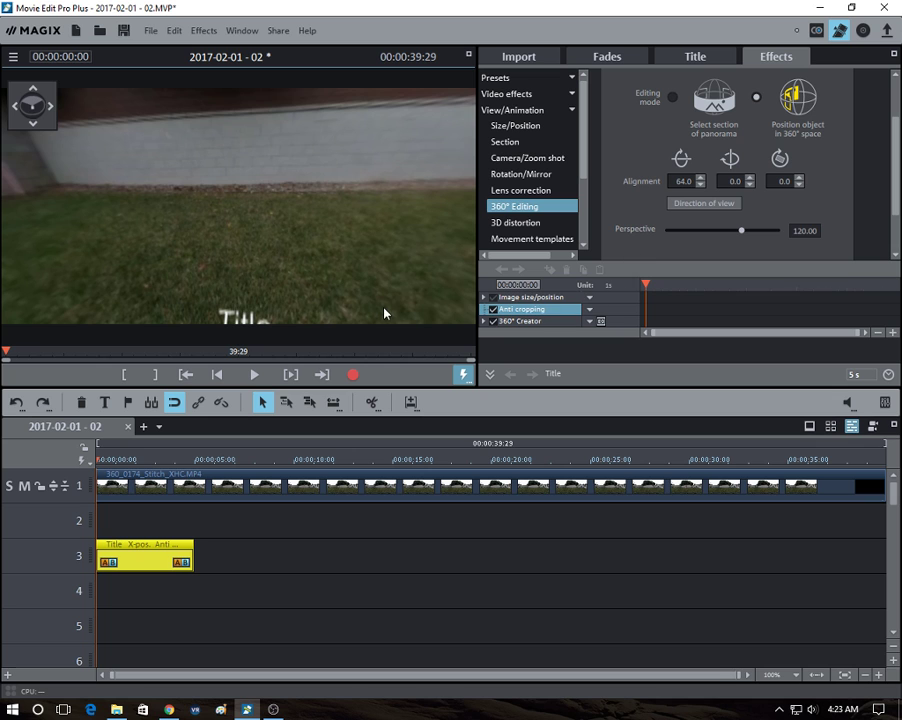
right_click(390, 310)
left_click(432, 418)
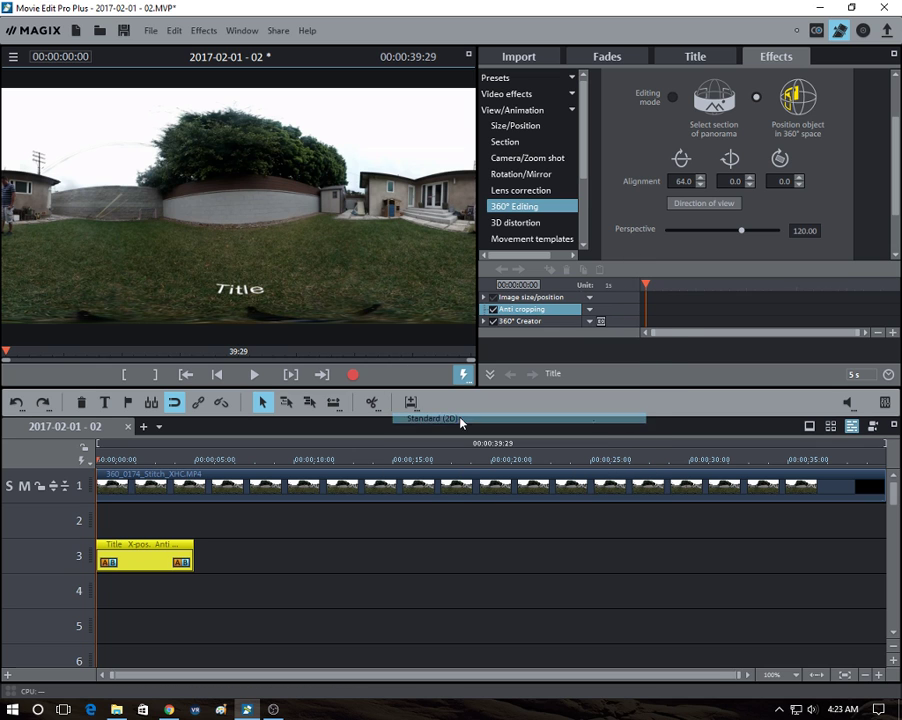
- Lower the first alignment value to lift the Title above the treeline, viewing it in 360°
left_click_drag(700, 185, 748, 188)
right_click(415, 311)
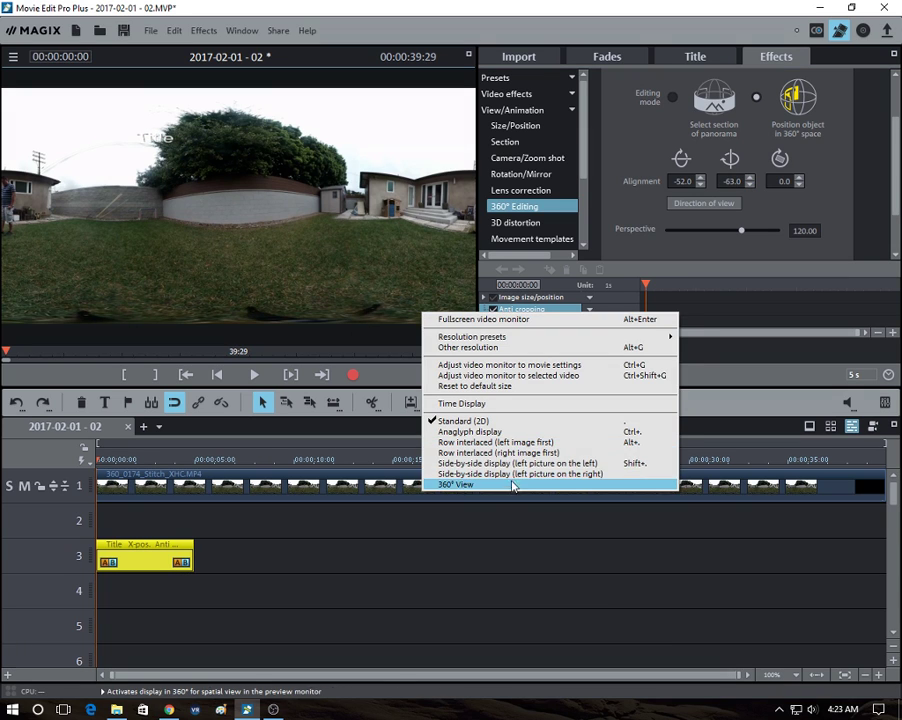
left_click(510, 536)
left_click_drag(235, 203, 292, 202)
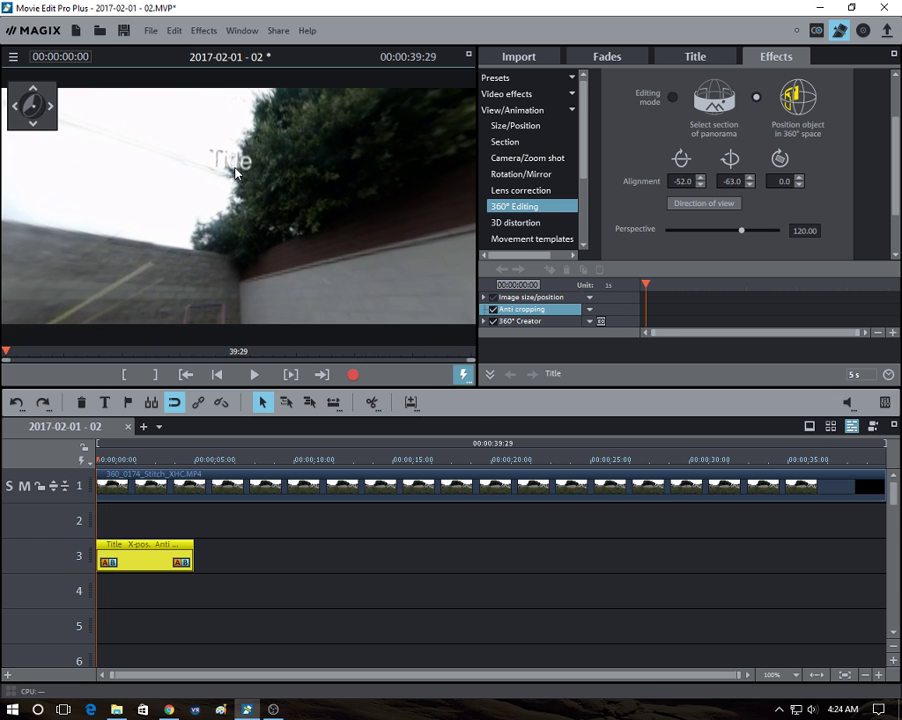
- Aim the 360° view at the wall and shed and set the Title's alignment there (-33.6, 42.3)
left_click_drag(327, 255, 291, 245)
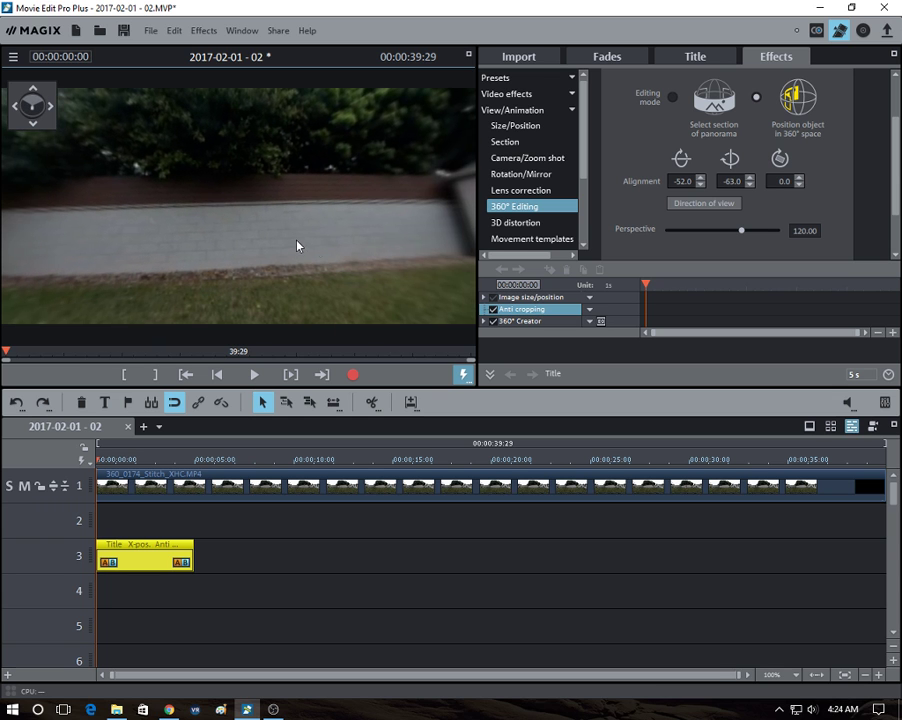
left_click_drag(284, 288, 273, 266)
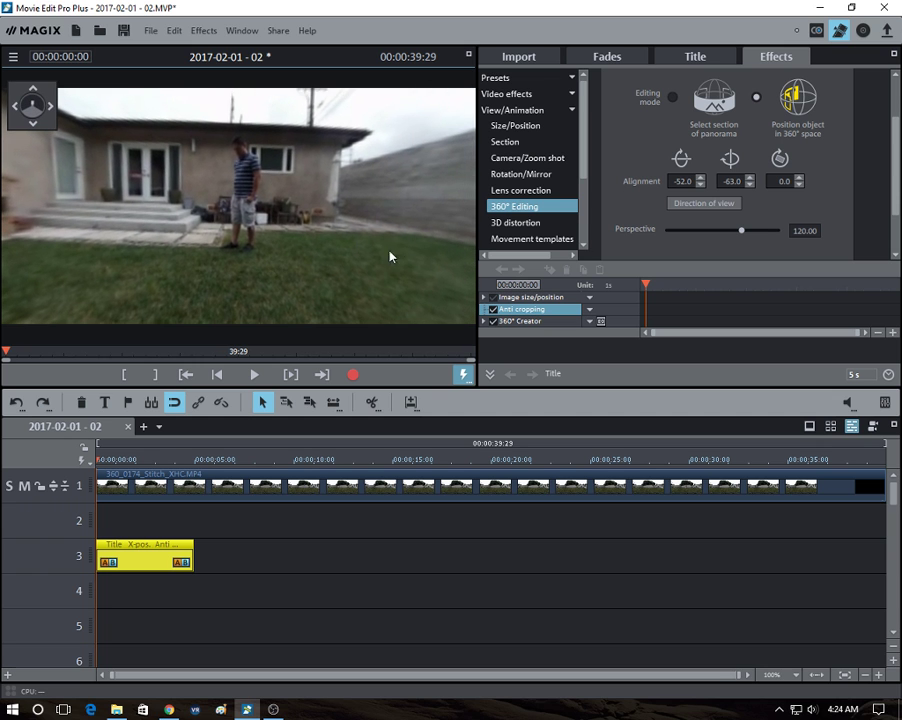
mouse_move(382, 260)
left_mouse_down()
mouse_move(401, 264)
mouse_move(379, 262)
left_mouse_up()
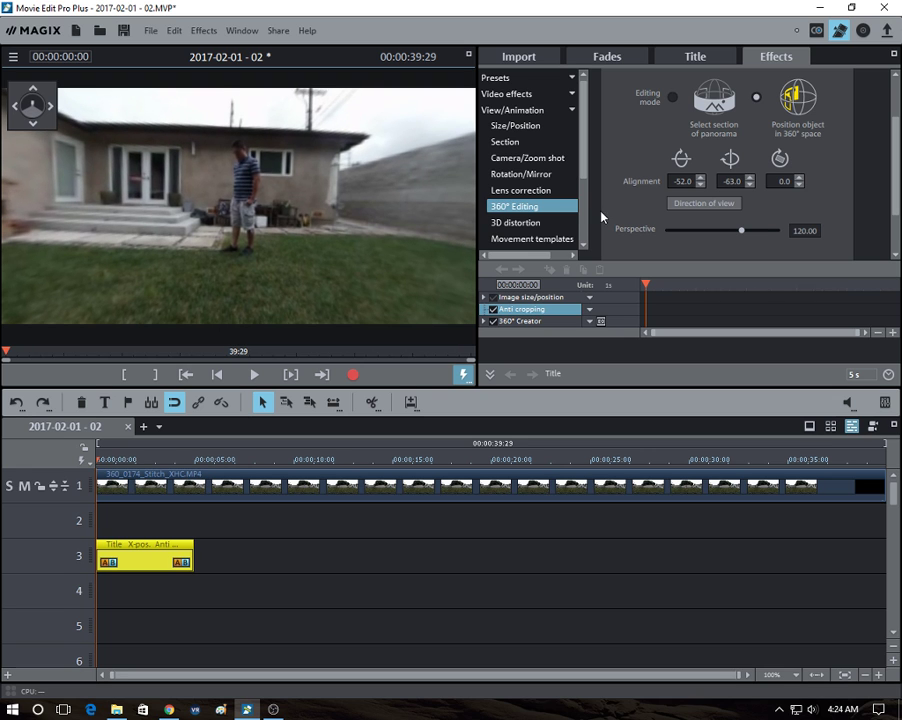
left_click(697, 206)
left_click_drag(361, 287, 446, 238)
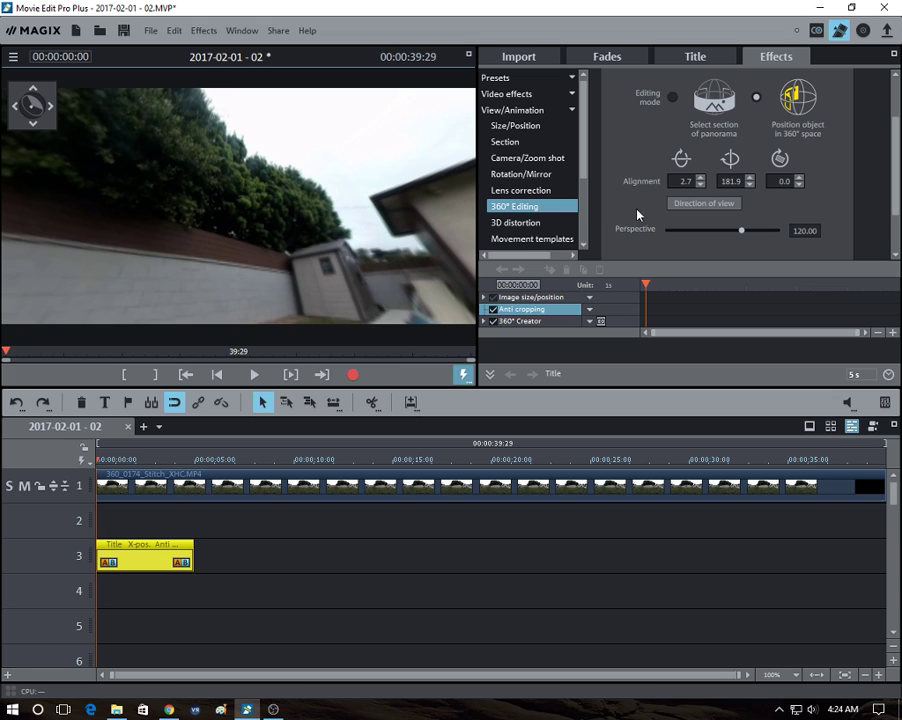
left_click(704, 203)
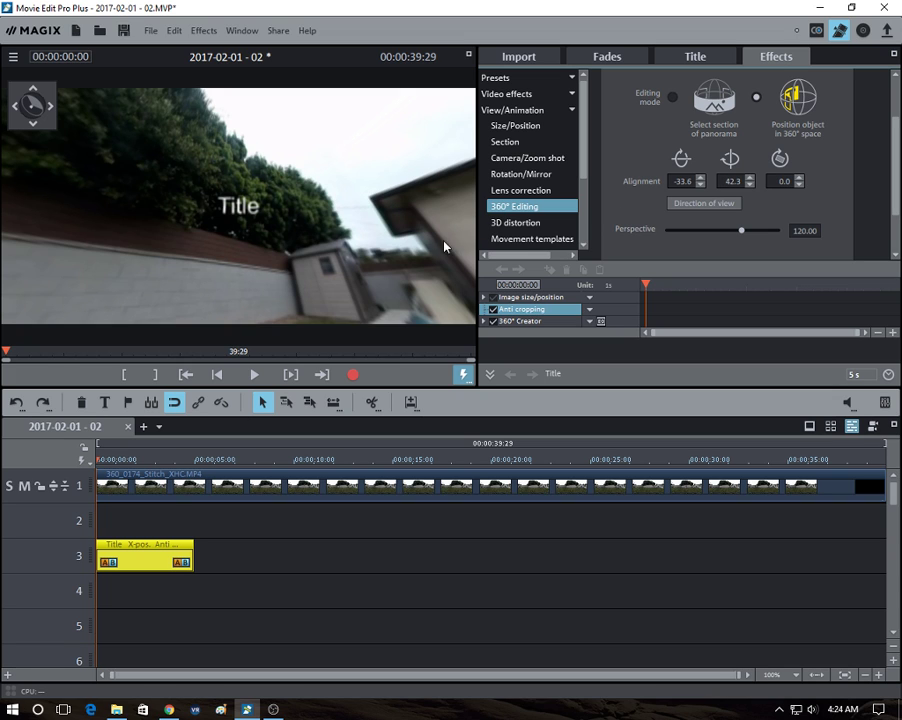
left_click_drag(427, 253, 346, 233)
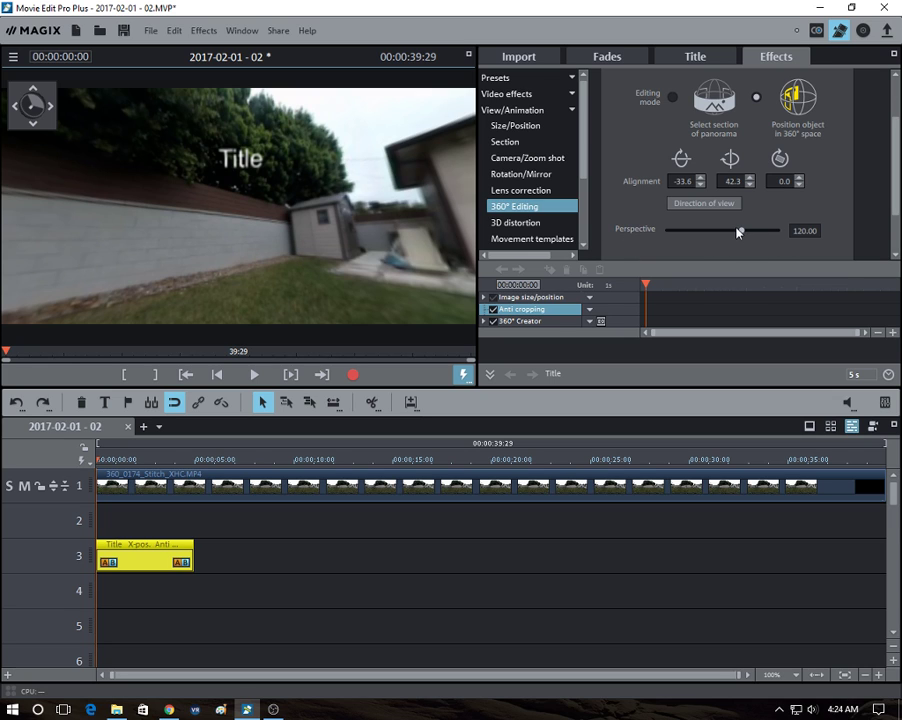
left_click_drag(741, 234, 765, 255)
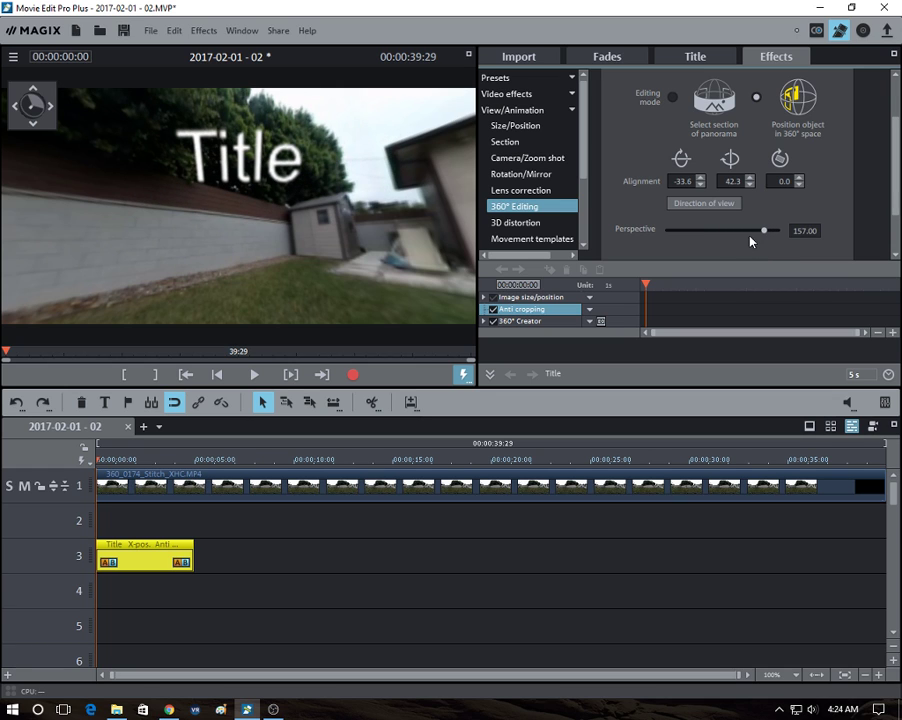
left_click_drag(762, 236, 751, 233)
left_click(795, 233)
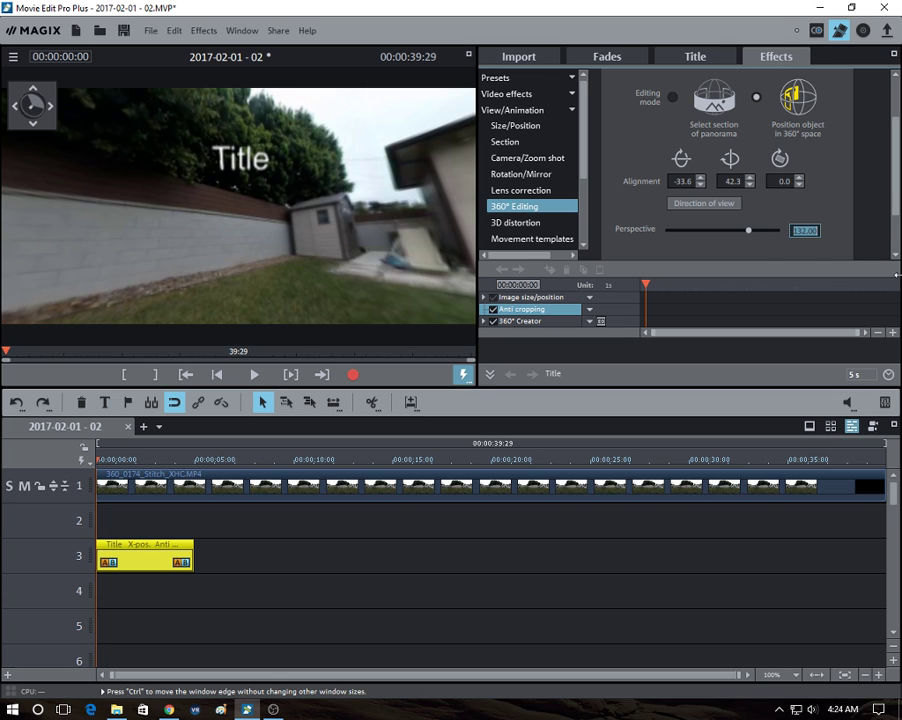
type("120")
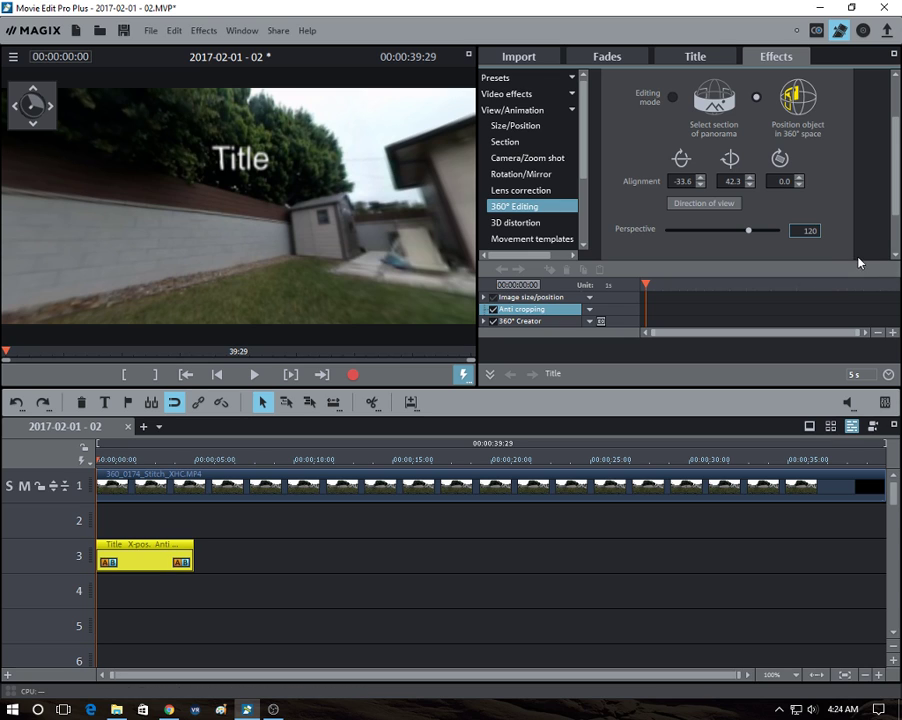
- Select the 360° Creator row in the keyframe panel while rotating the 360° view
scroll(860, 238, "down", 1)
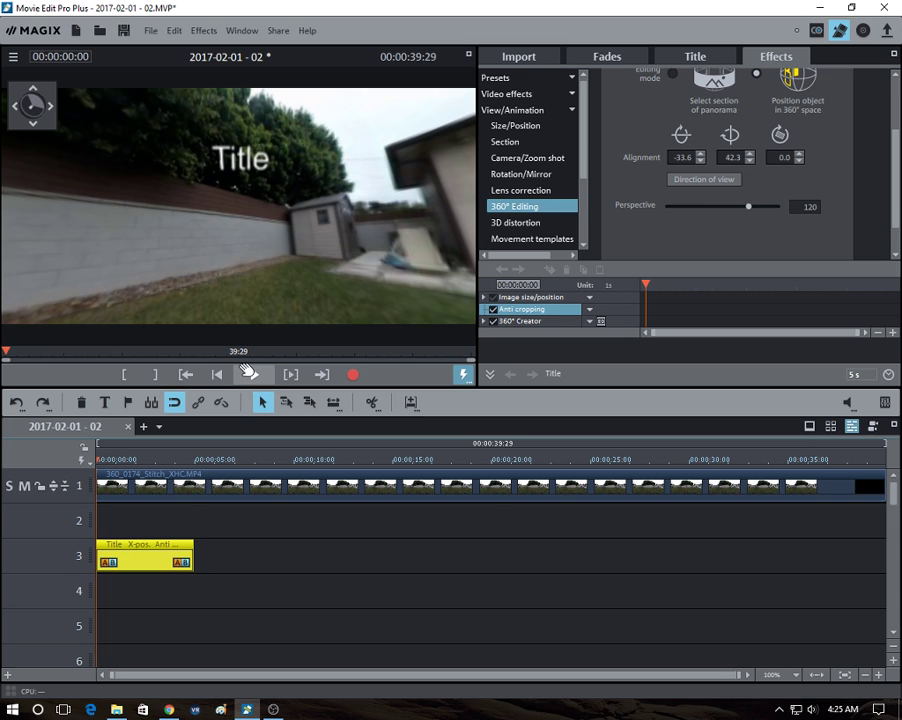
left_click_drag(314, 245, 425, 228)
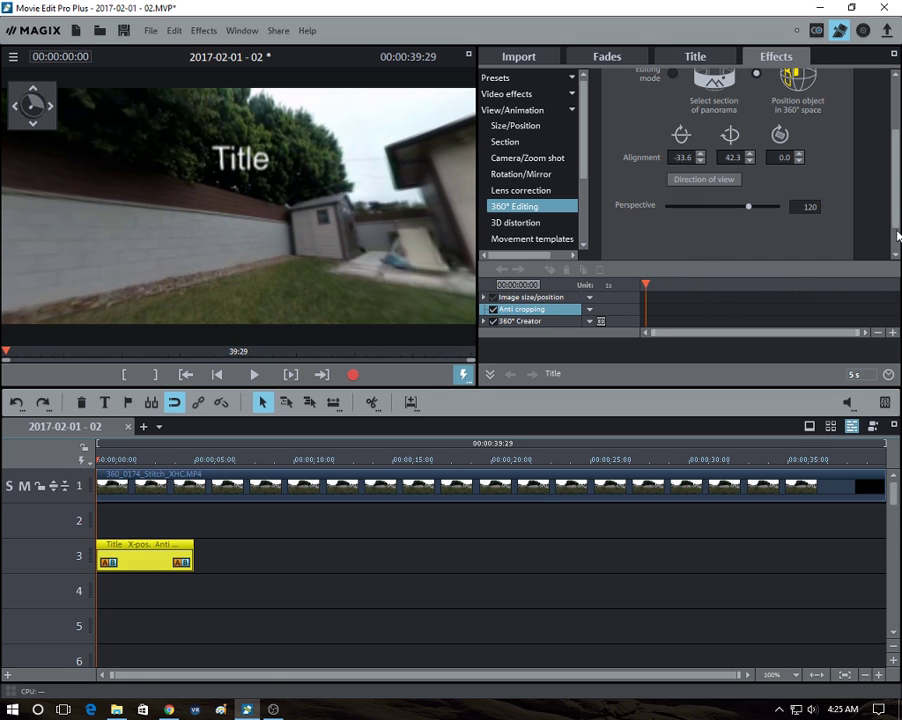
scroll(805, 215, "down", 1)
scroll(805, 215, "up", 2)
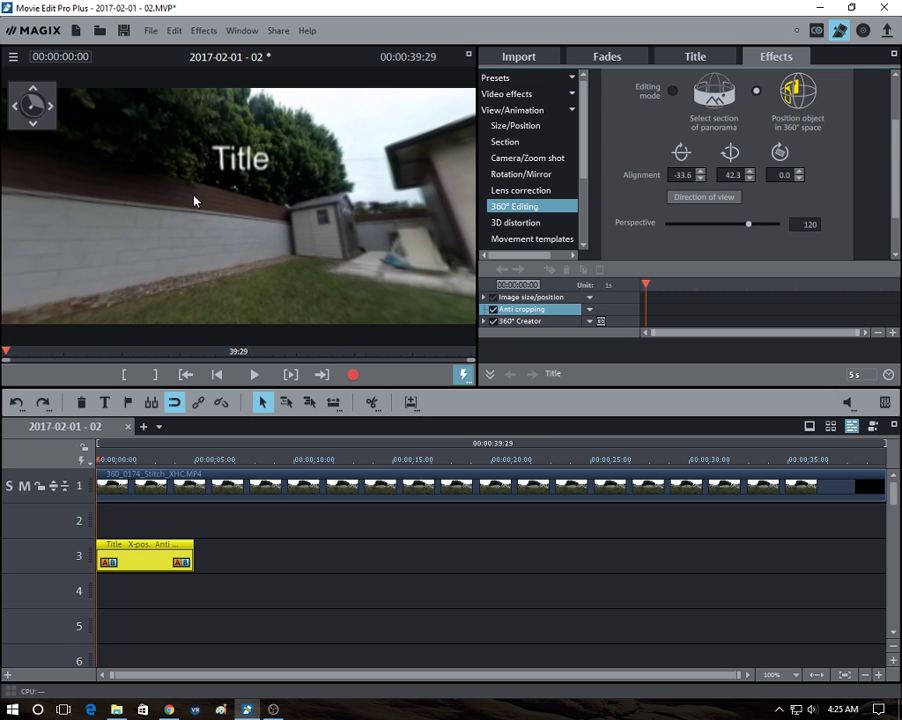
left_click_drag(193, 203, 350, 245)
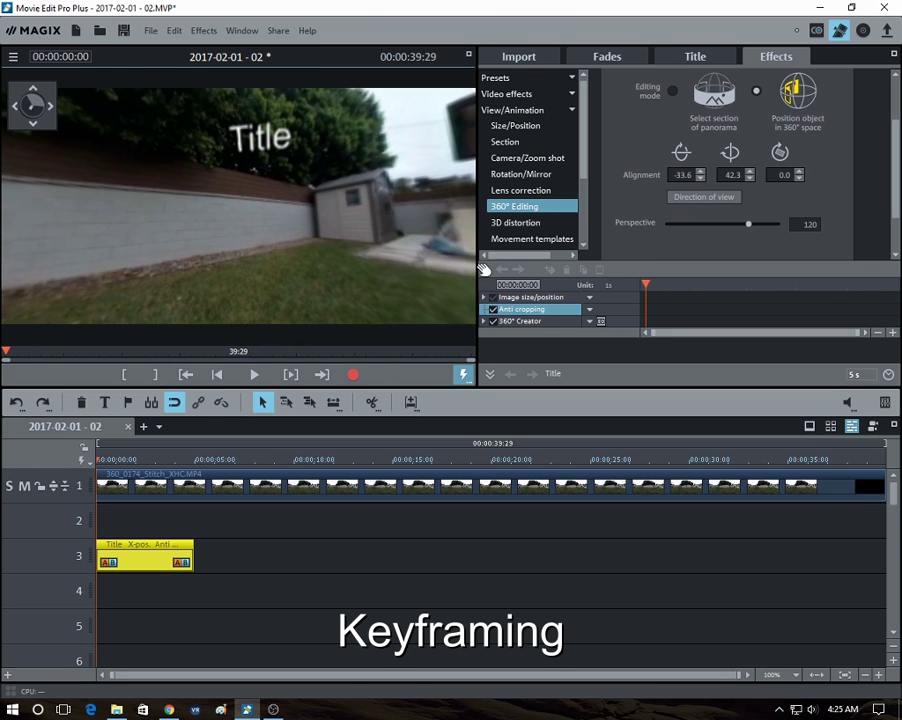
left_click(535, 322)
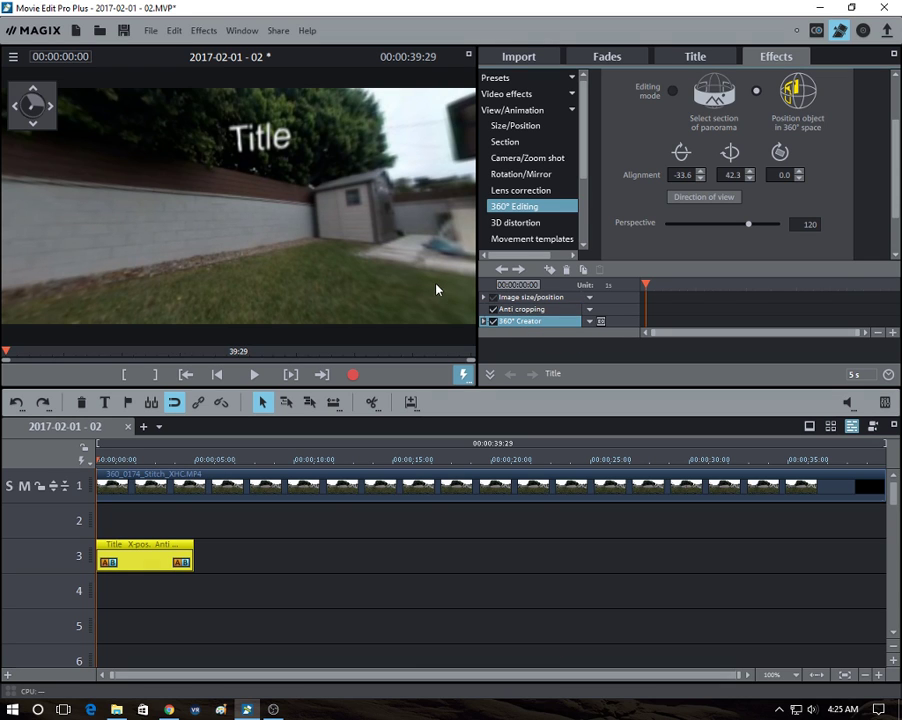
left_click_drag(392, 281, 316, 286)
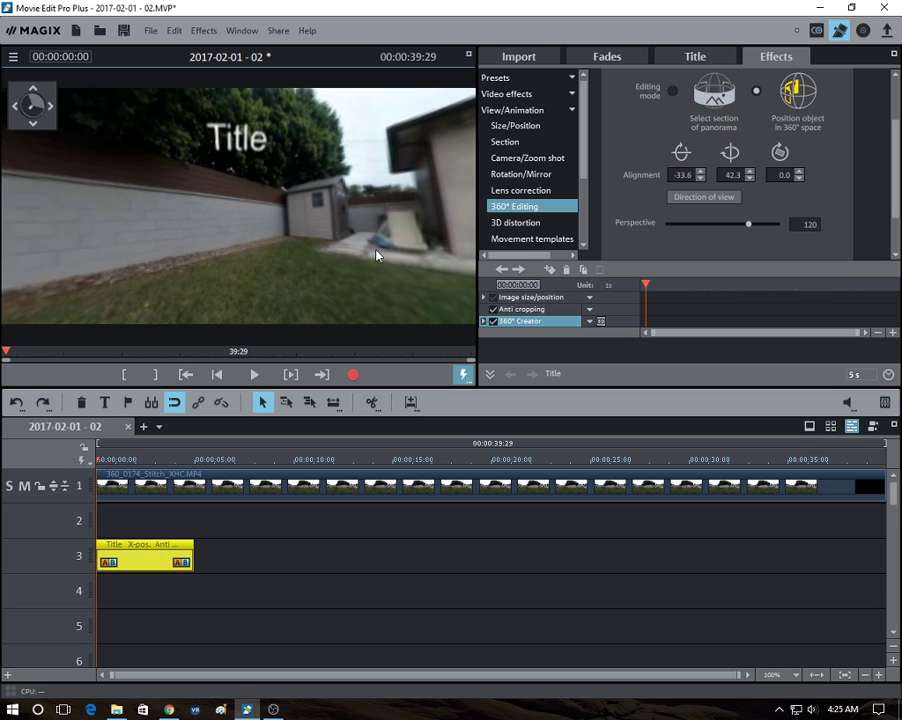
- Expand 360° Creator and select Position horizontal with the playhead at the start
left_click(484, 321)
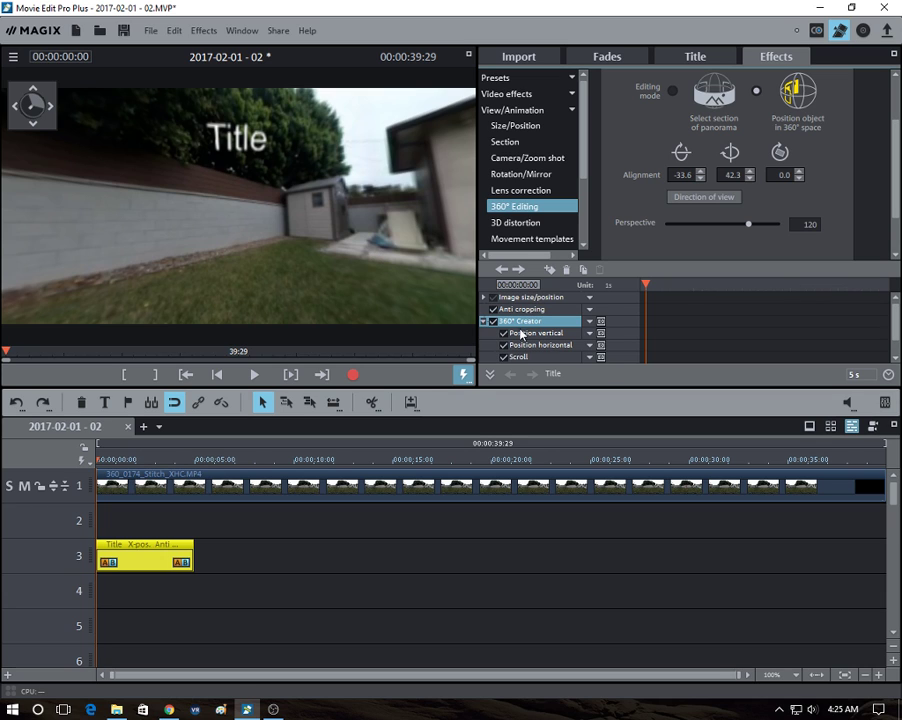
left_click(655, 341)
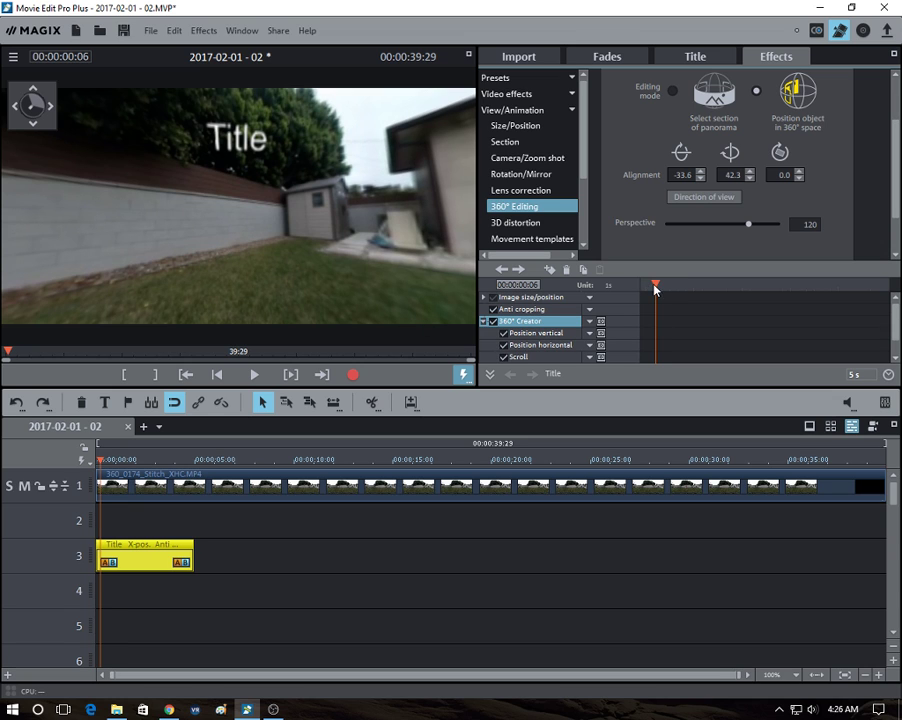
left_click(645, 336)
left_click(564, 345)
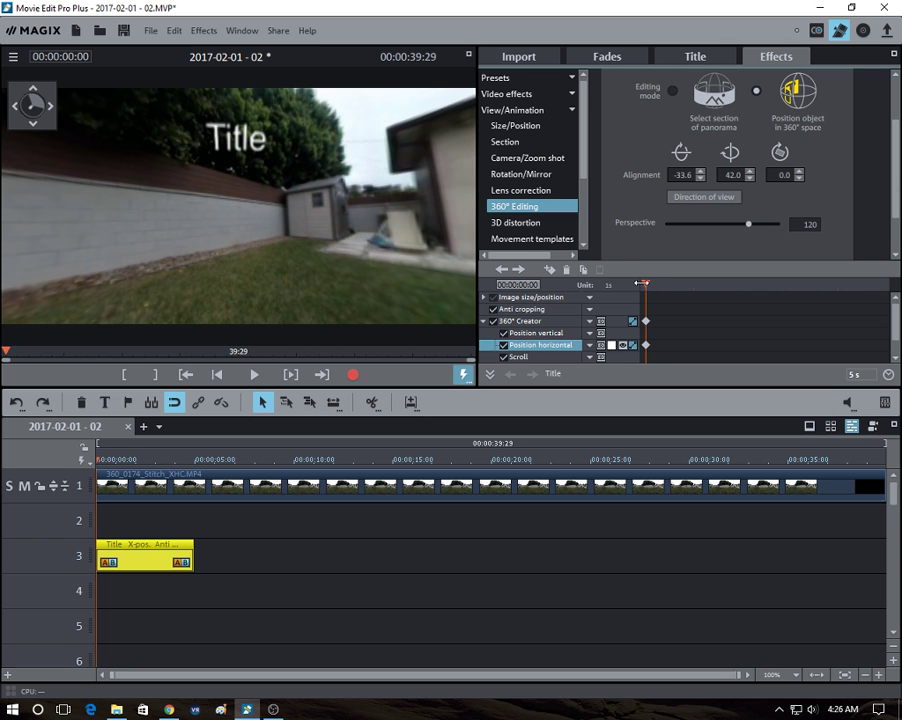
- Move the playhead to 00:00:03:06 facing the wall and fence, and add a keyframe
left_click_drag(644, 287, 692, 286)
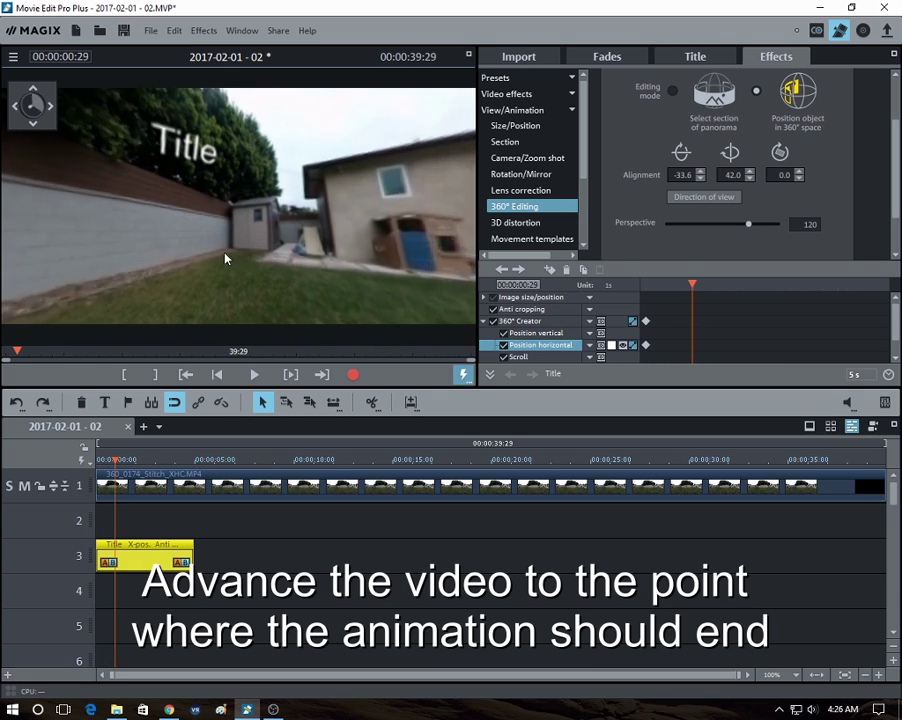
left_click_drag(209, 260, 171, 160)
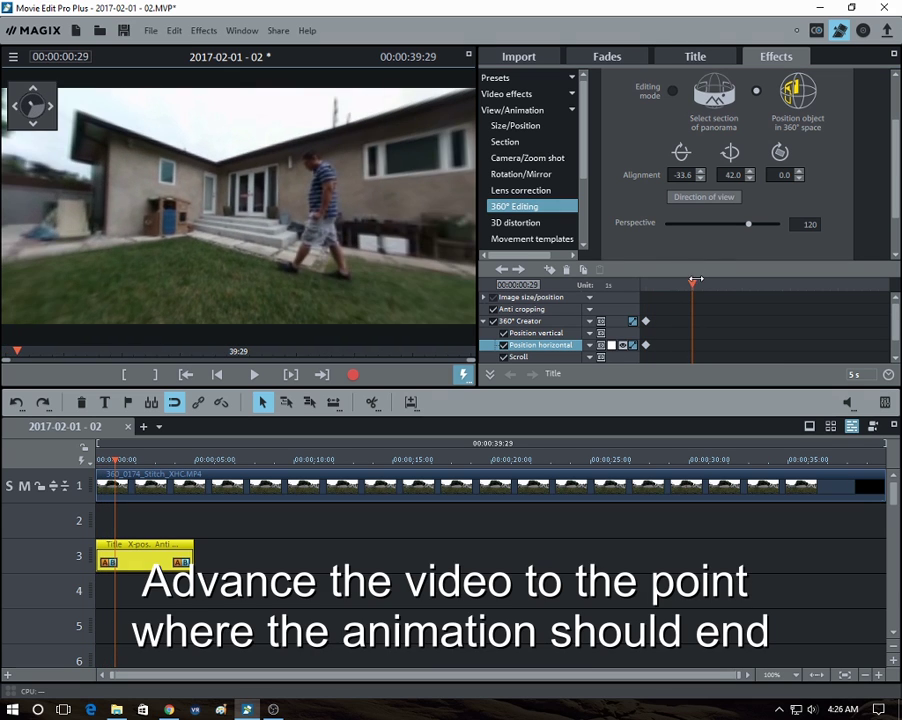
left_click_drag(695, 281, 703, 286)
mouse_move(250, 278)
left_mouse_down()
mouse_move(322, 263)
mouse_move(248, 268)
left_mouse_up()
left_click_drag(702, 285, 800, 286)
left_click_drag(193, 252, 338, 266)
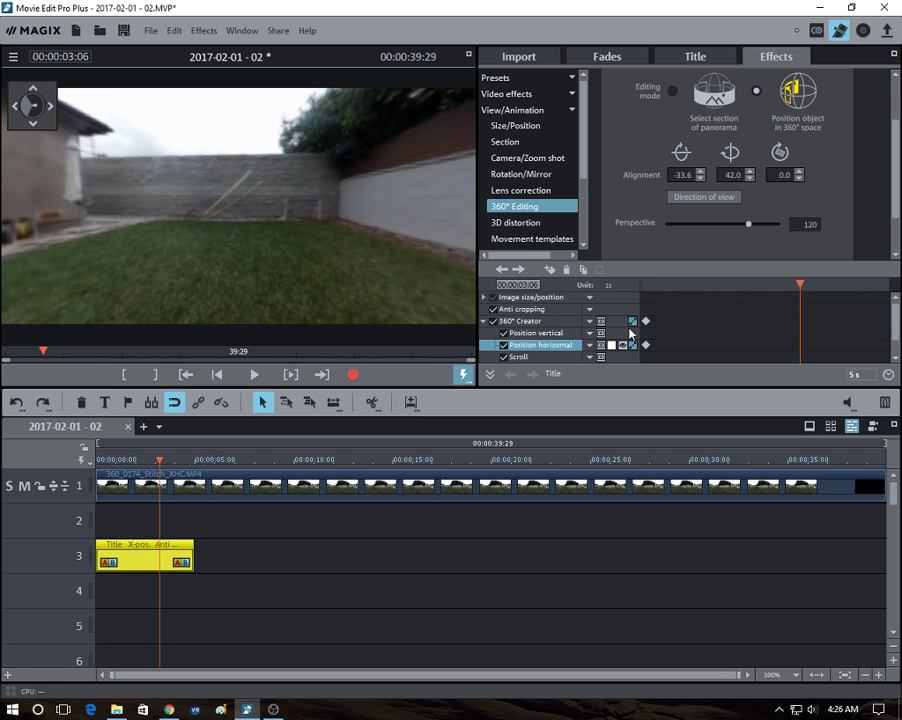
left_click(550, 269)
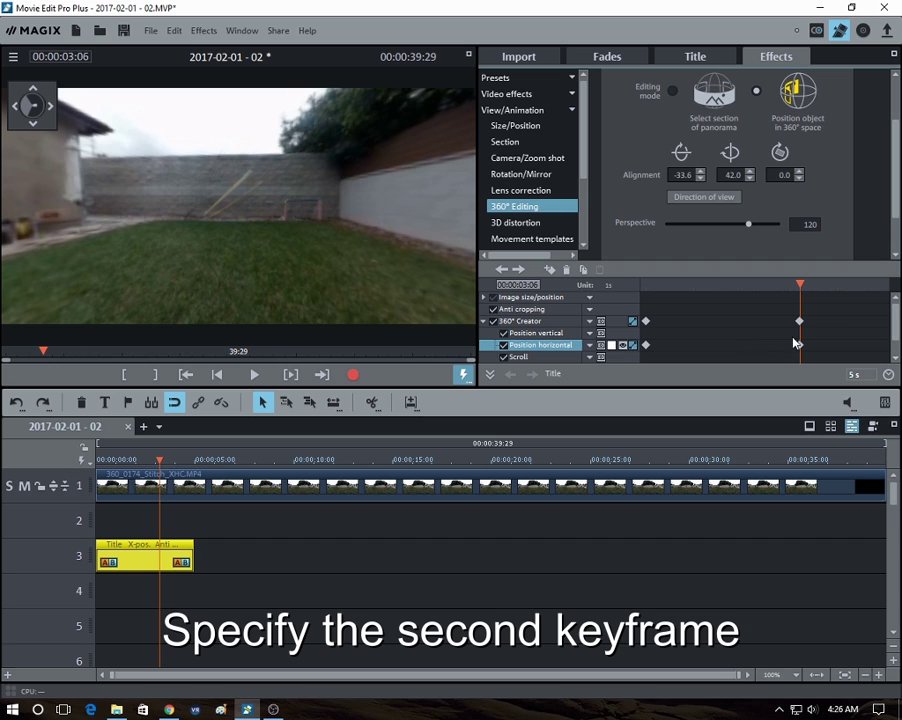
- Point the Title's 3:06 keyframe at the current view (alignment 266.2), then return to the start
left_click(557, 334)
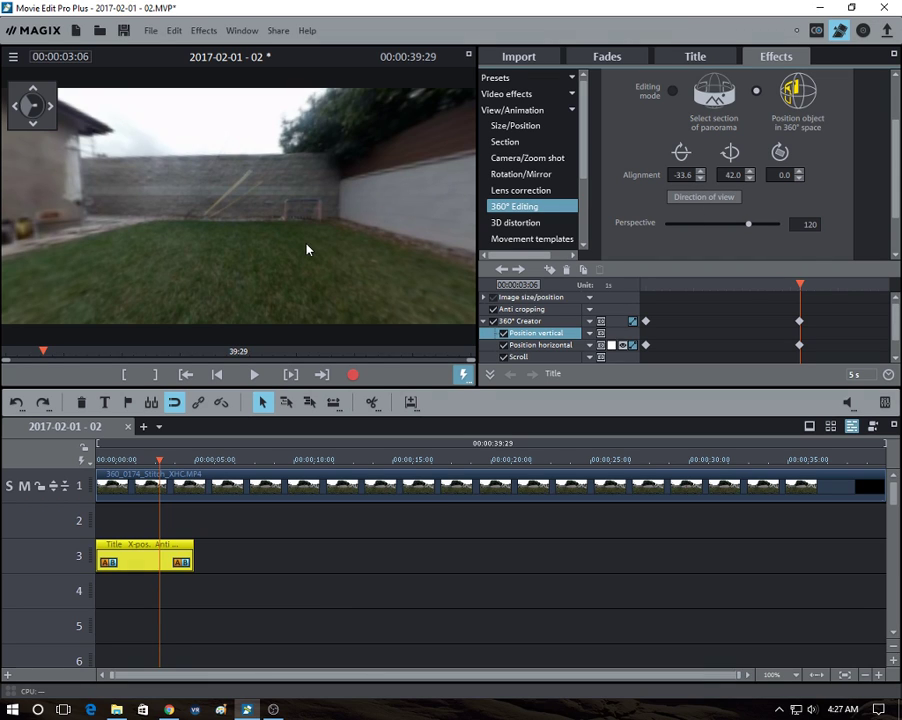
left_click(703, 197)
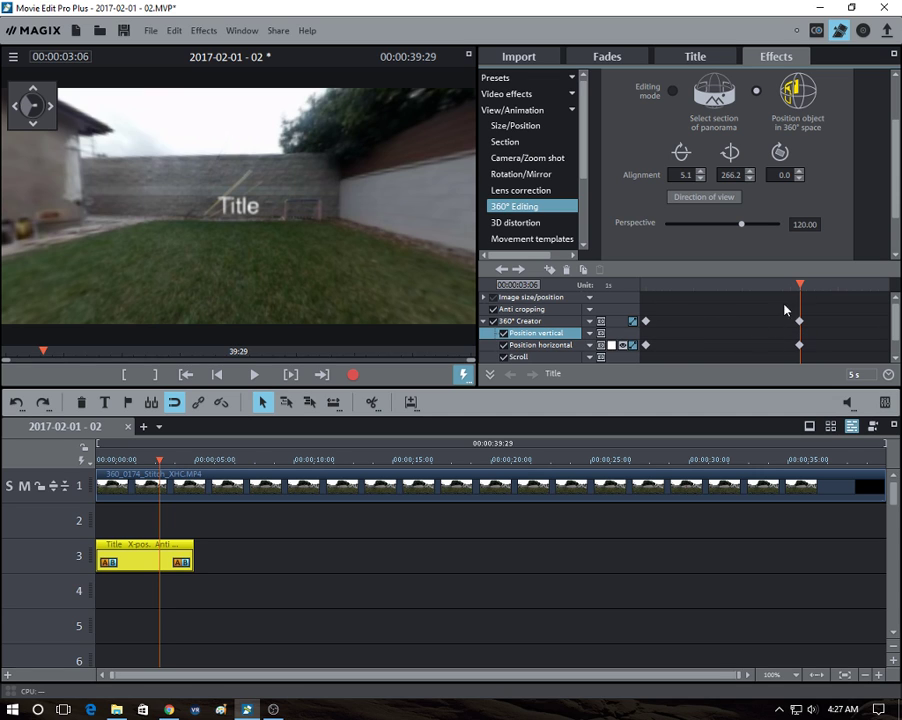
left_click_drag(801, 284, 645, 284)
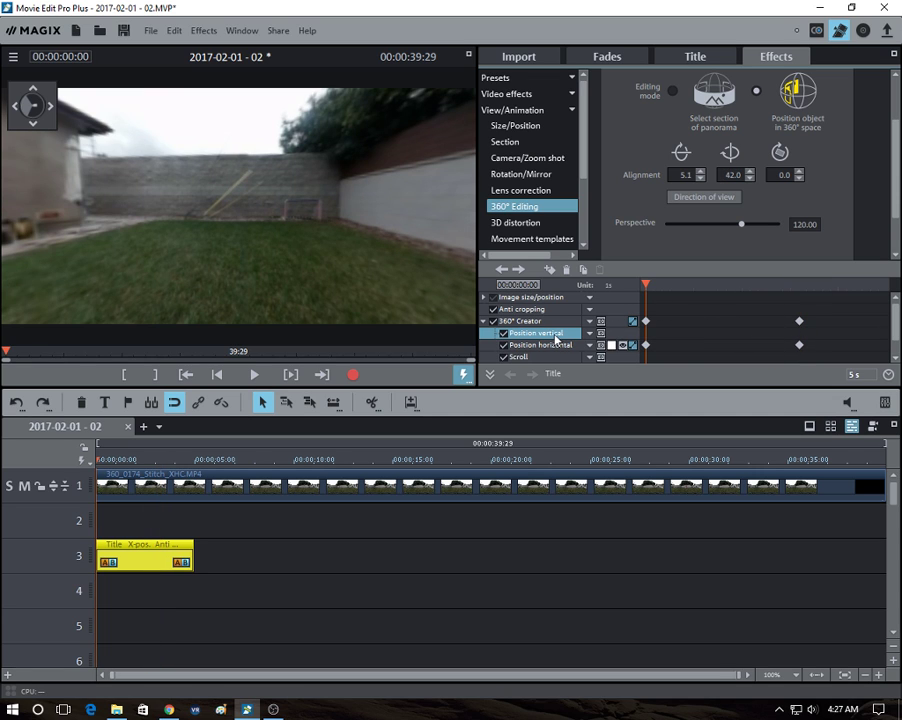
- Inspect the Title's start position in the 360° view, then jump back to the 3:06 keyframe
left_click_drag(435, 316, 225, 298)
left_click_drag(322, 282, 235, 261)
left_click_drag(440, 188, 381, 200)
left_click_drag(302, 259, 382, 298)
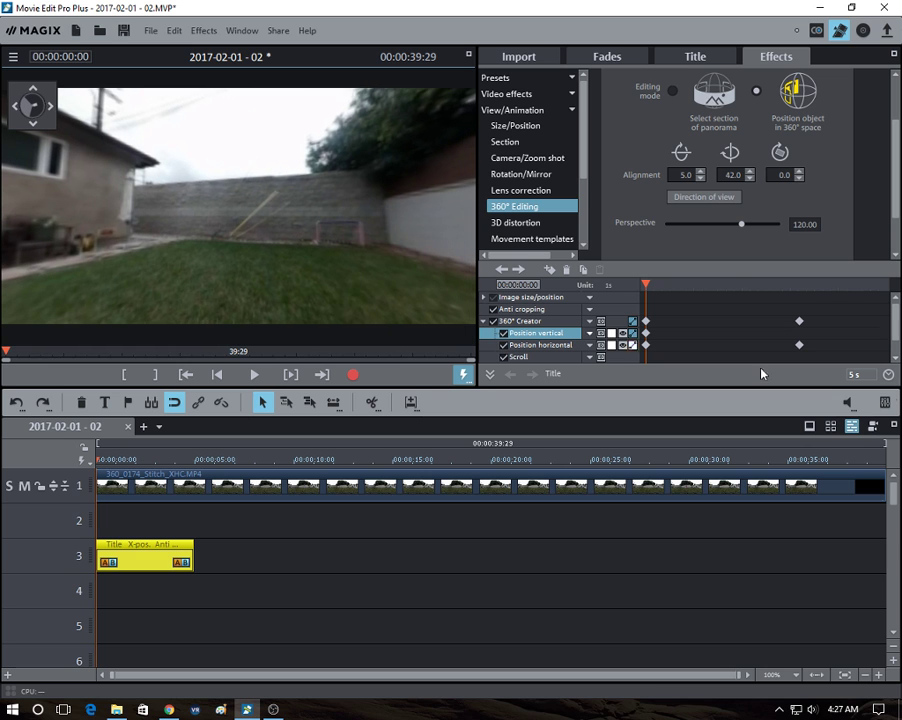
left_click_drag(643, 289, 648, 284)
left_click(799, 321)
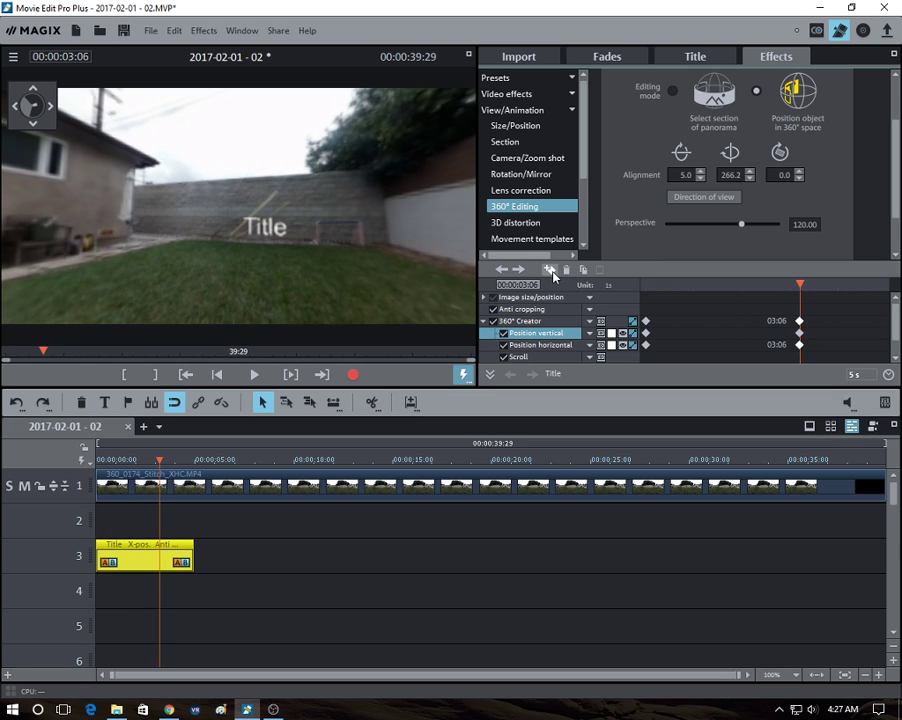
left_click_drag(797, 283, 588, 285)
left_click_drag(380, 262, 292, 342)
left_click(254, 374)
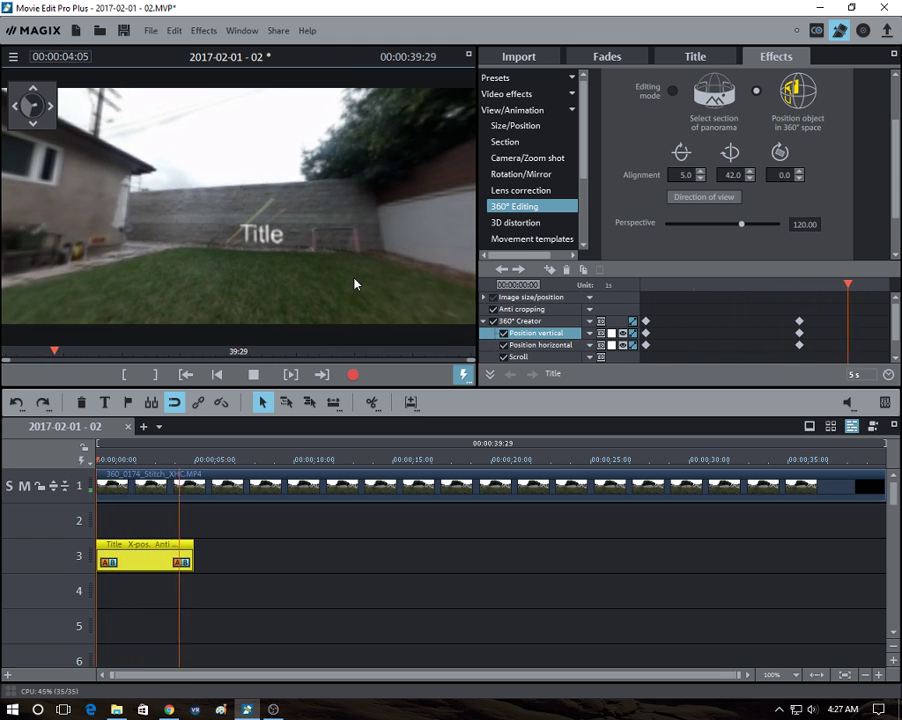
left_click(254, 374)
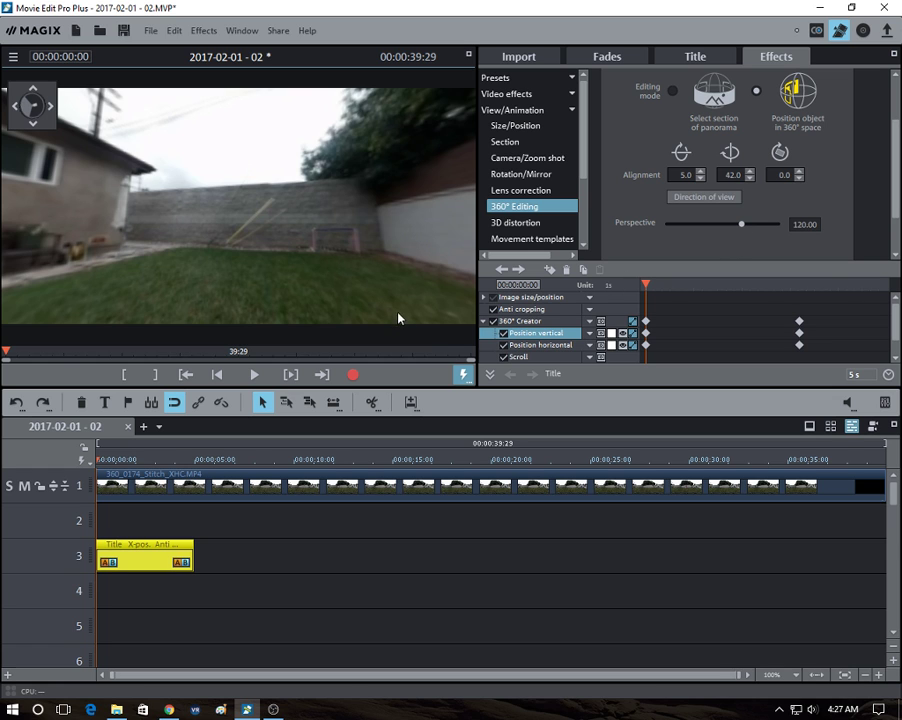
left_click_drag(342, 284, 306, 294)
left_click_drag(363, 287, 346, 205)
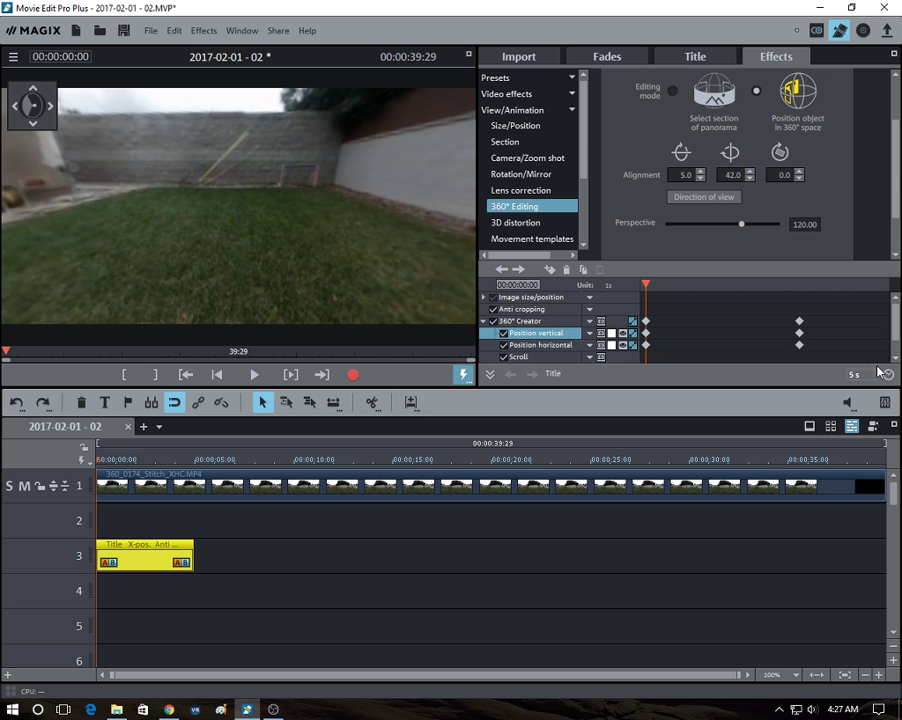
left_click(897, 338)
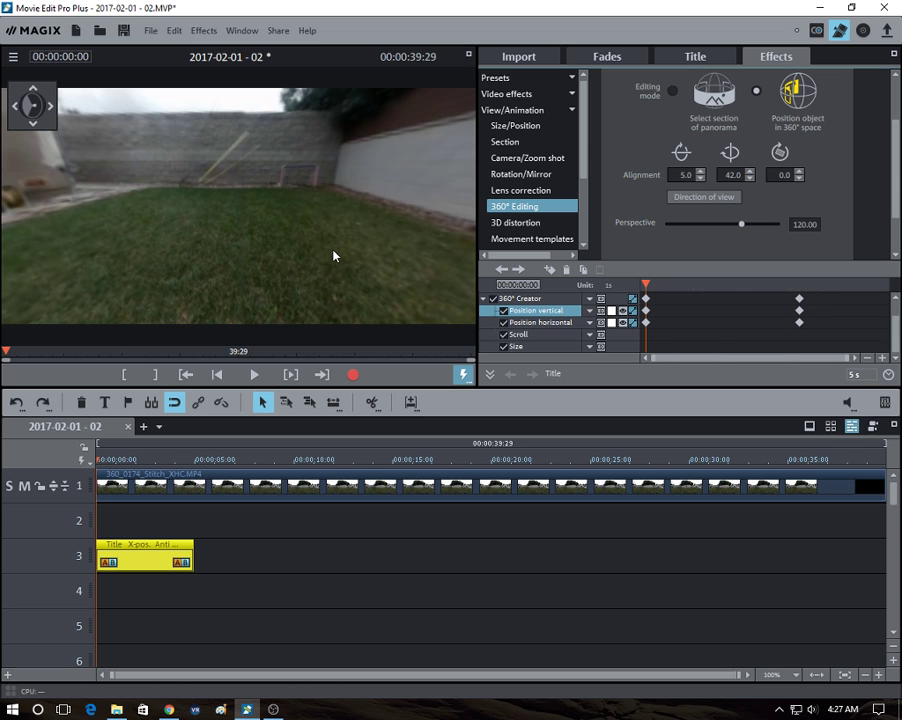
- Add a Size keyframe for the Title at the start, keeping perspective 120
left_click_drag(268, 251, 335, 283)
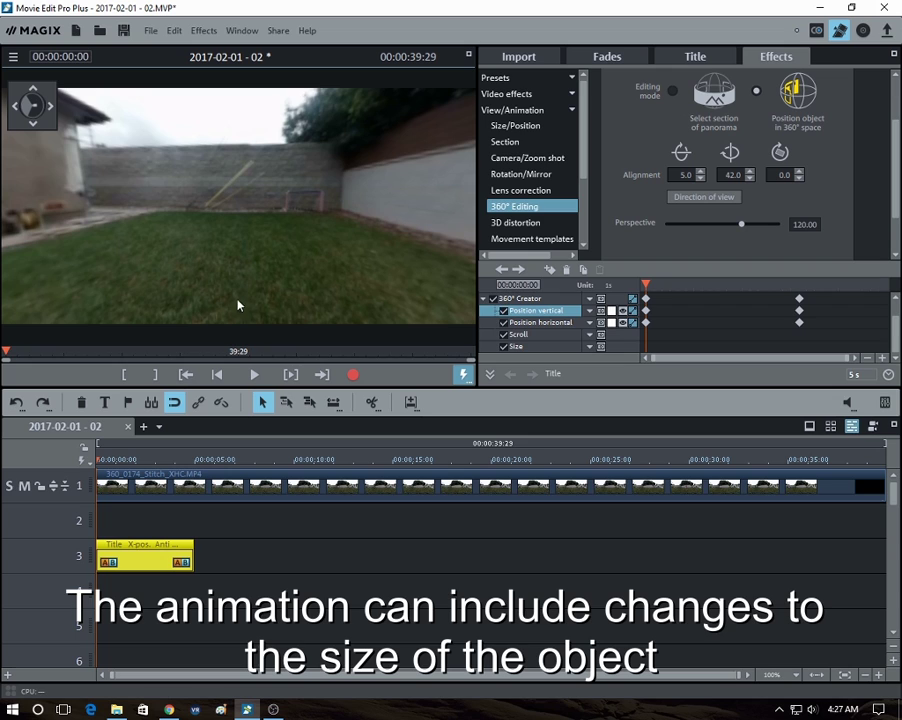
left_click(800, 323)
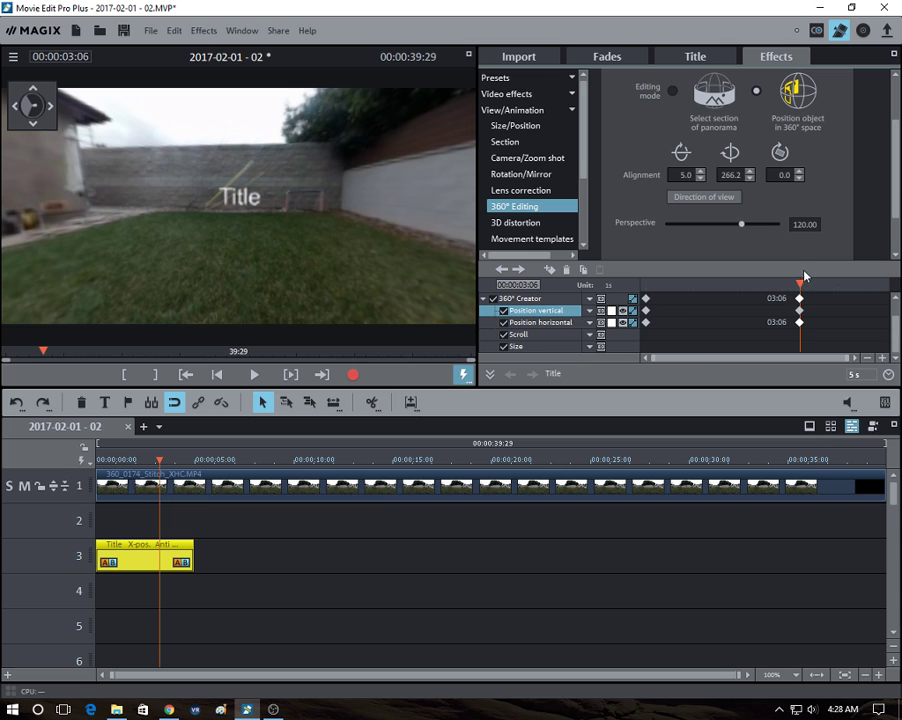
left_click(646, 323)
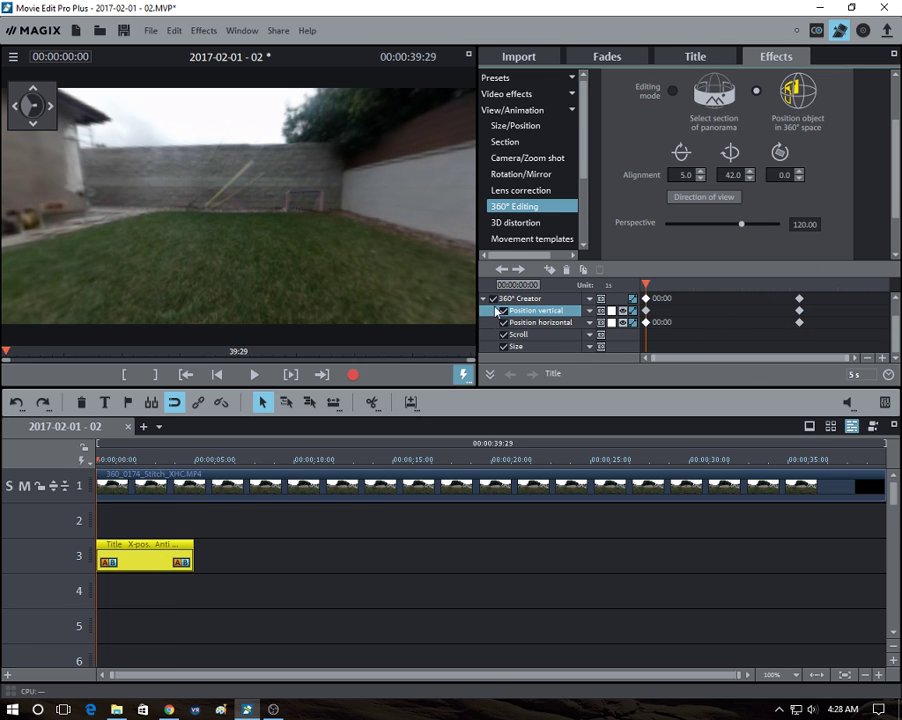
left_click(530, 346)
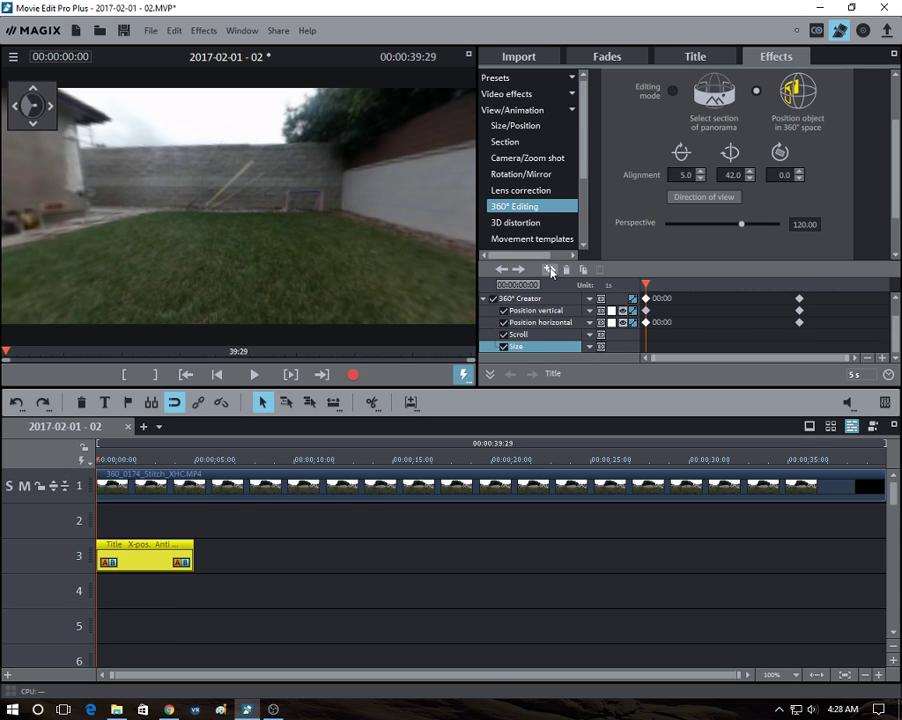
mouse_move(347, 266)
left_mouse_down()
mouse_move(241, 266)
mouse_move(368, 259)
mouse_move(362, 268)
left_mouse_up()
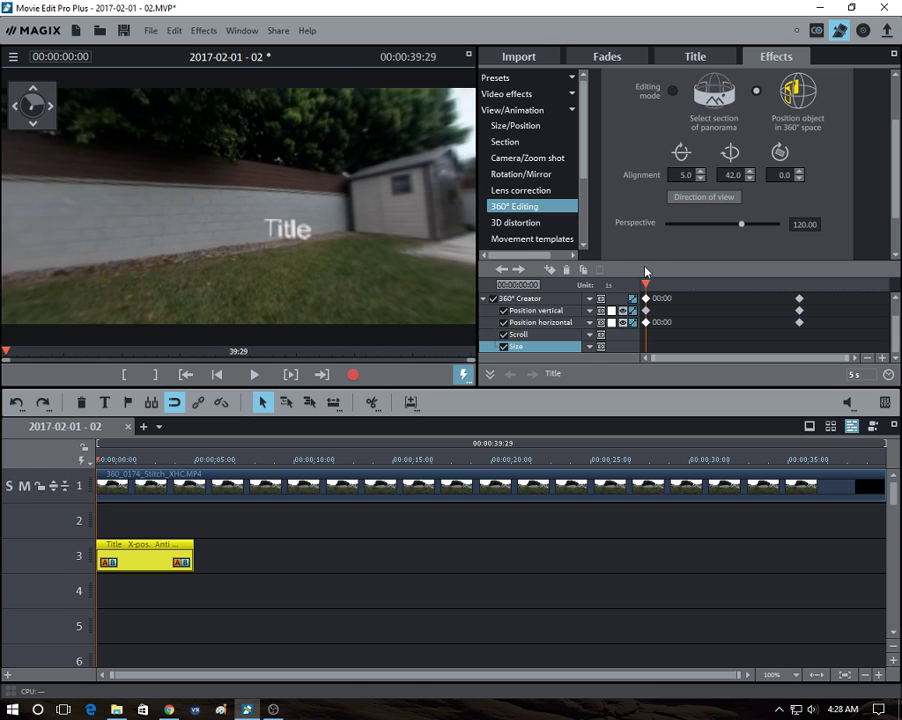
left_click(549, 271)
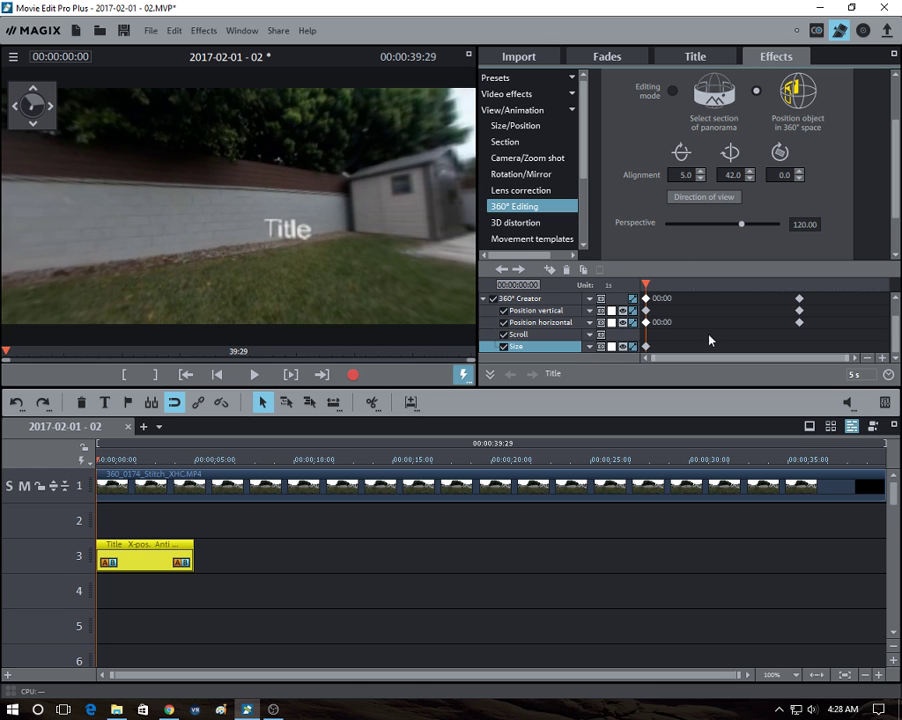
- At the 3:06 keyframe, raise the Title's perspective to 150, then return to the start
left_click(800, 323)
left_click_drag(225, 225, 358, 260)
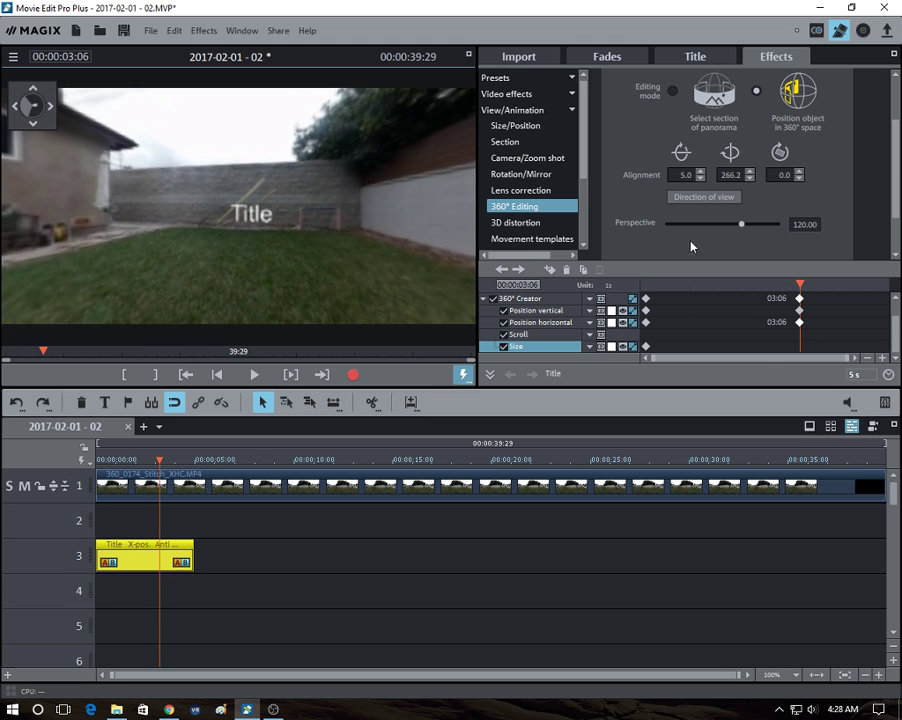
left_click_drag(740, 225, 760, 225)
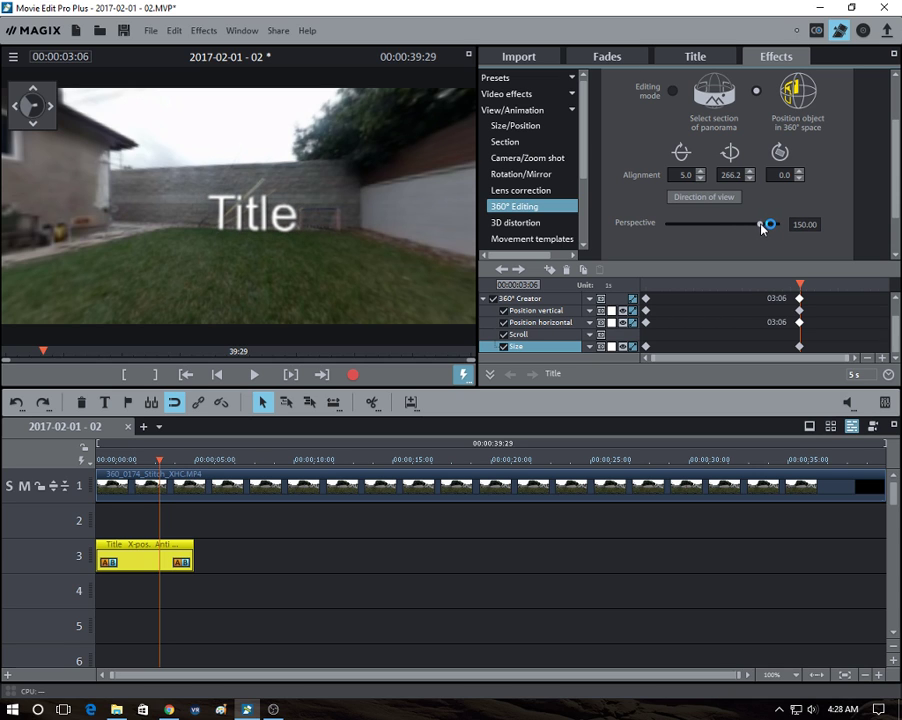
left_click_drag(268, 300, 259, 278)
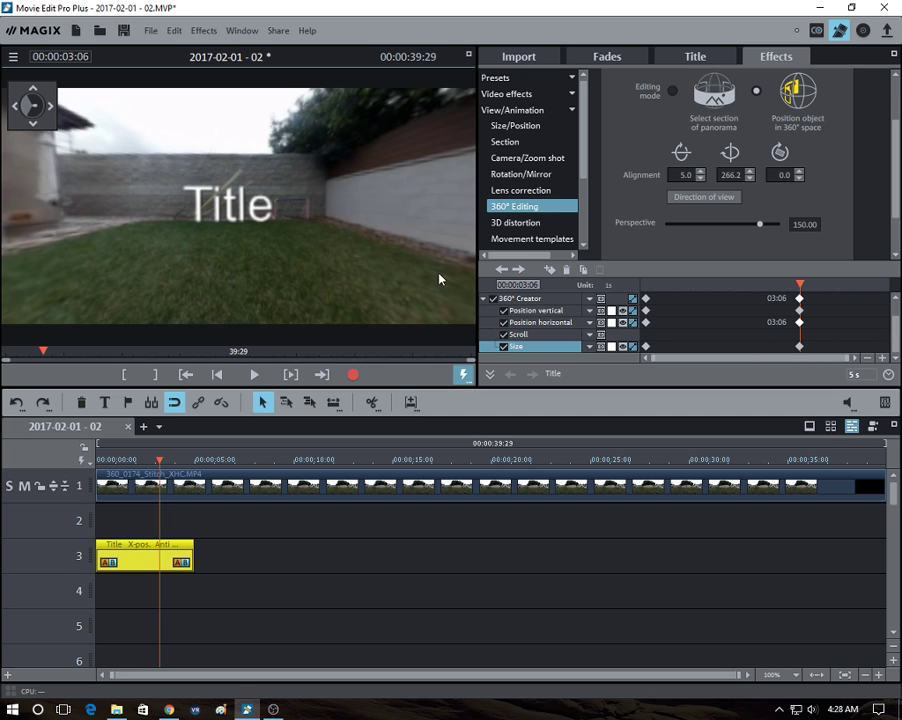
left_click_drag(799, 282, 645, 282)
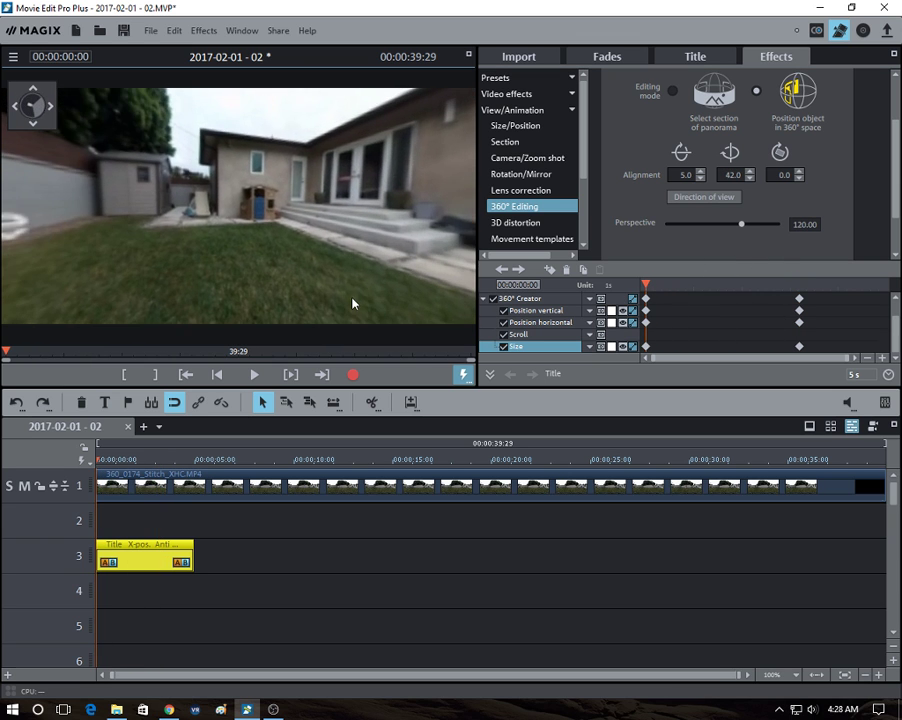
- Play back the Title animation and scrub around the 3:06 keyframe to review it
left_click(257, 375)
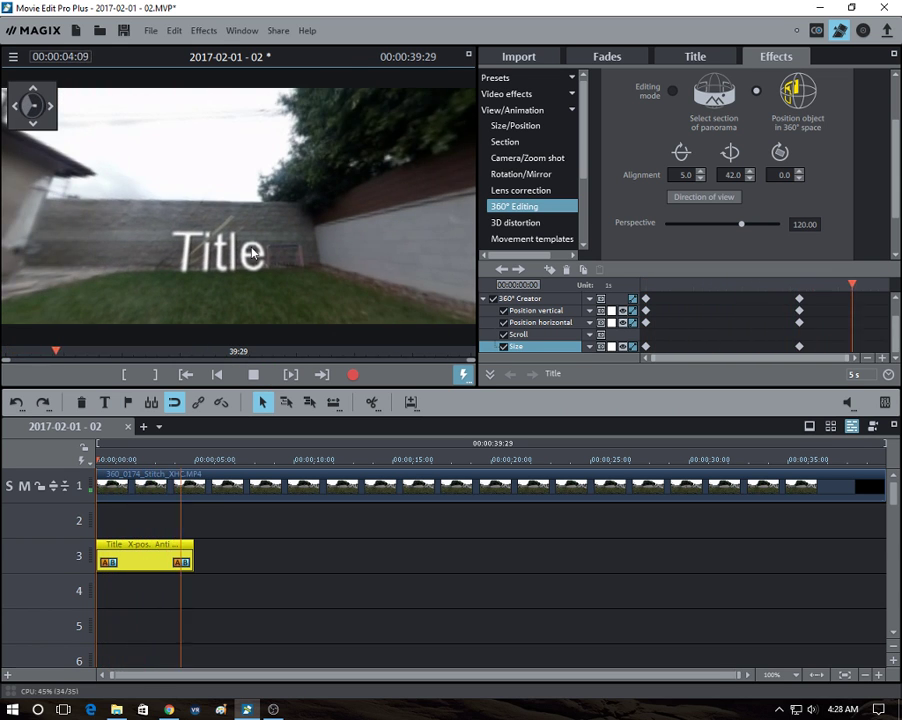
left_click(257, 372)
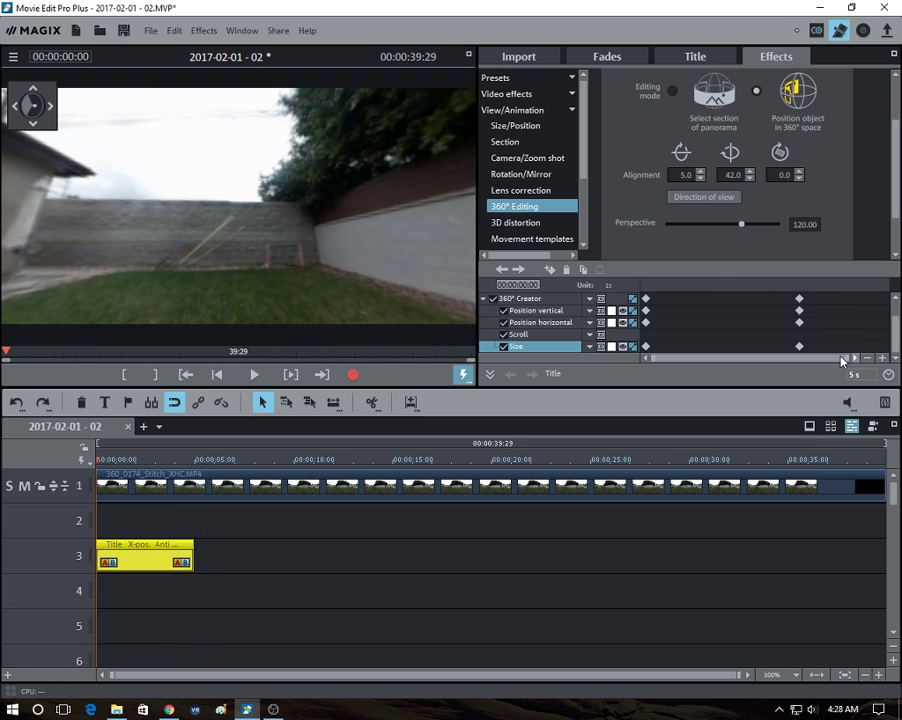
left_click_drag(316, 278, 345, 224)
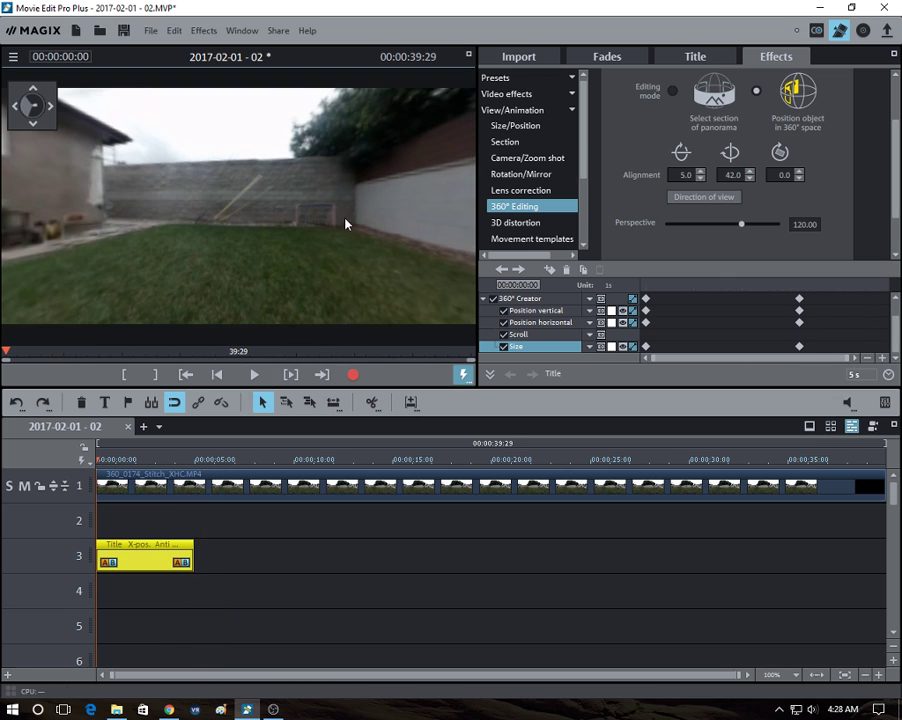
left_click(800, 298)
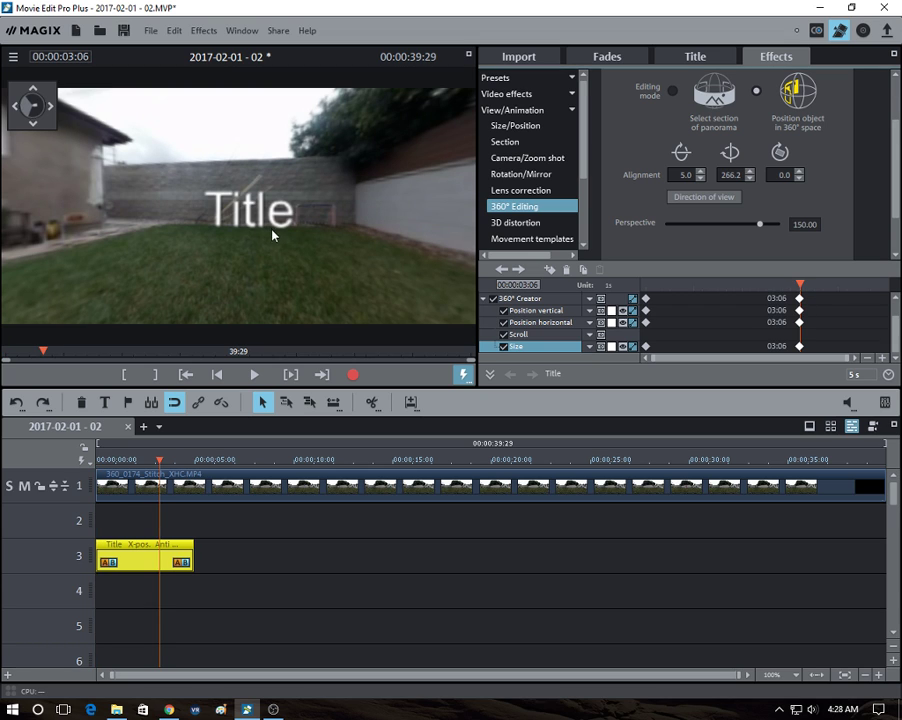
left_click_drag(308, 275, 306, 251)
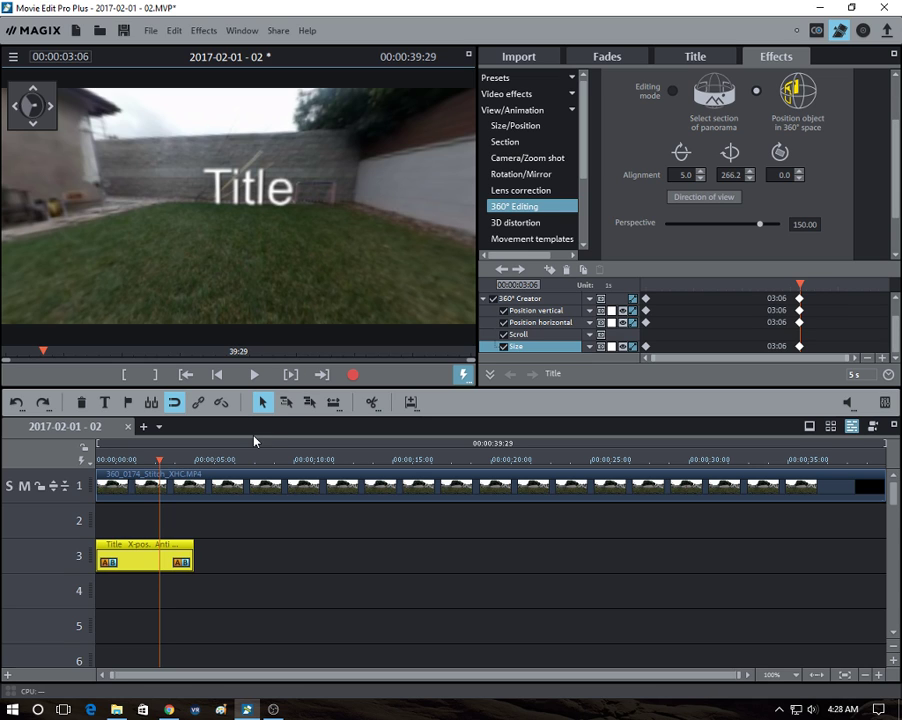
left_click_drag(262, 280, 221, 306)
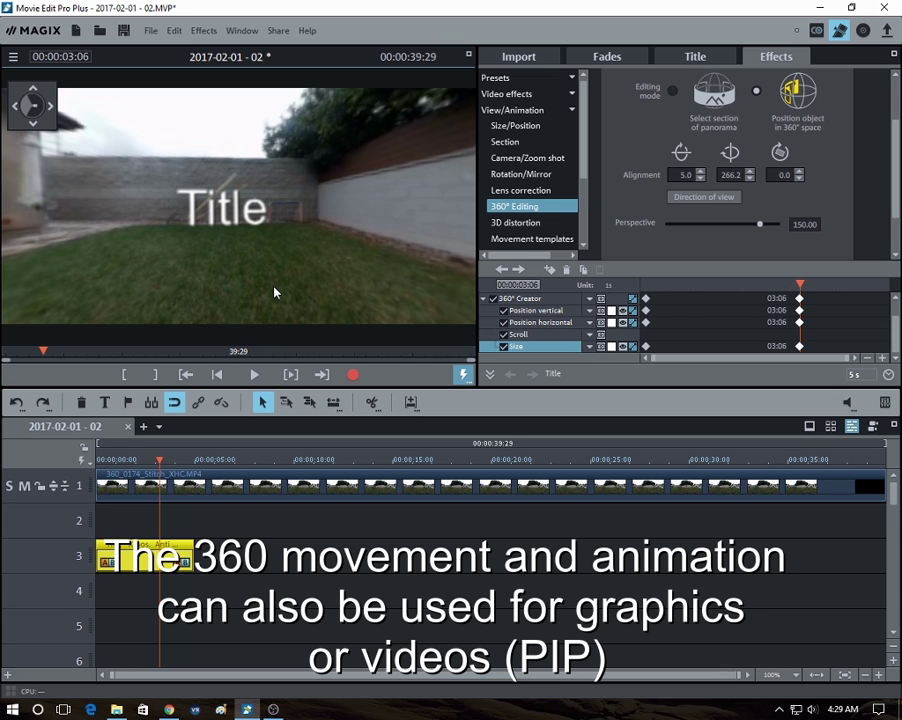
left_click_drag(157, 459, 194, 471)
- Import DSCN0420mic.mp4 from G:\keymission360, choosing 'Do not adjust' to keep the 360° resolution
left_click(529, 62)
left_click(512, 105)
left_click(640, 162)
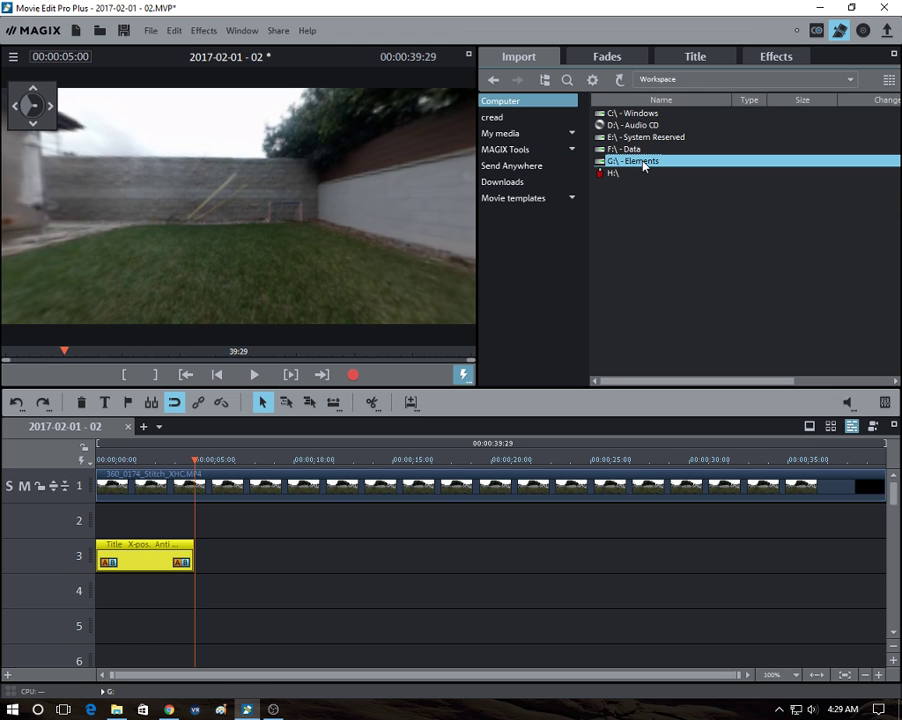
double_click(643, 165)
left_click(621, 160)
double_click(621, 160)
left_click_drag(715, 385, 880, 380)
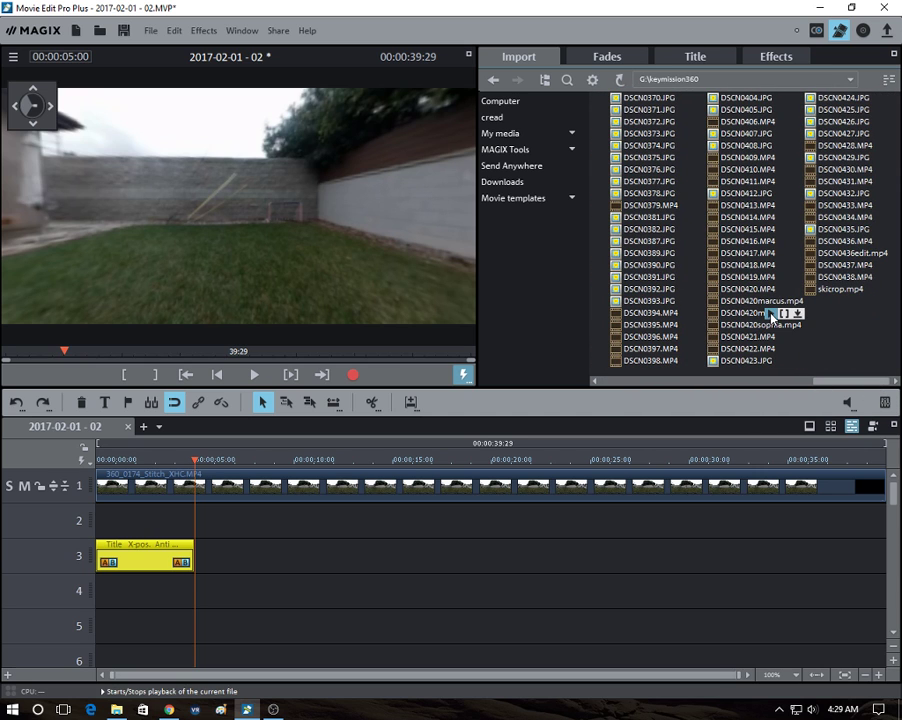
left_click(797, 313)
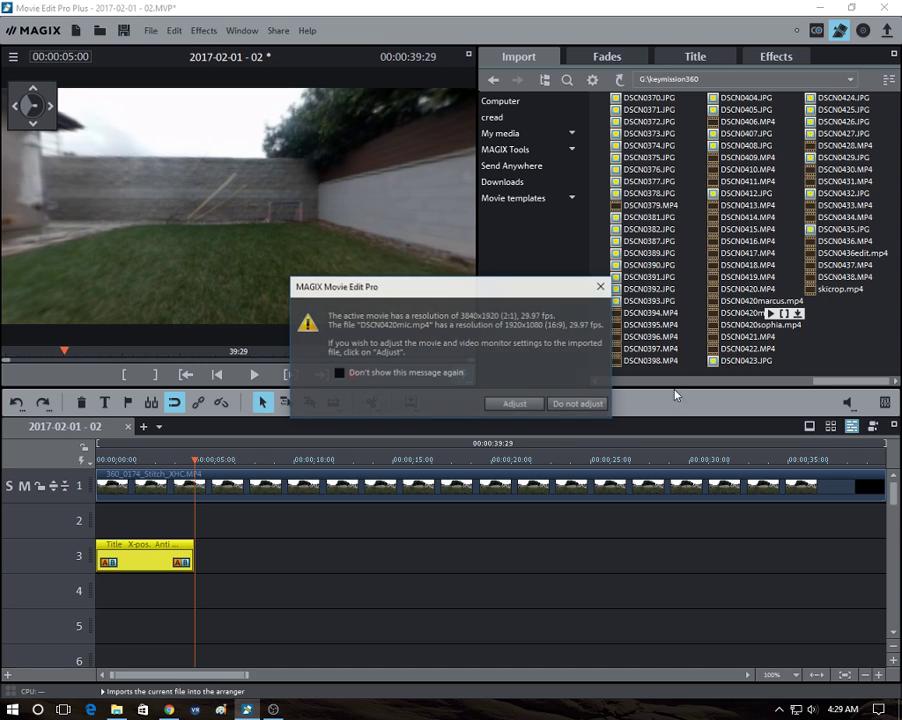
left_click(573, 405)
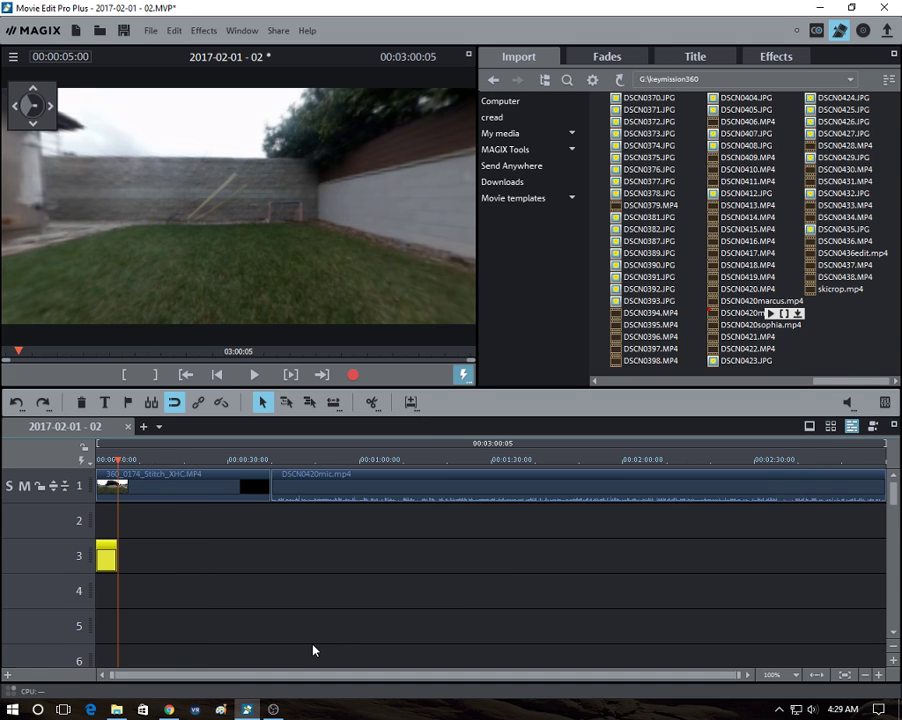
- Move the ski clip to track 3, trim its end, and switch the preview to Standard (2D)
left_click_drag(404, 477, 397, 550)
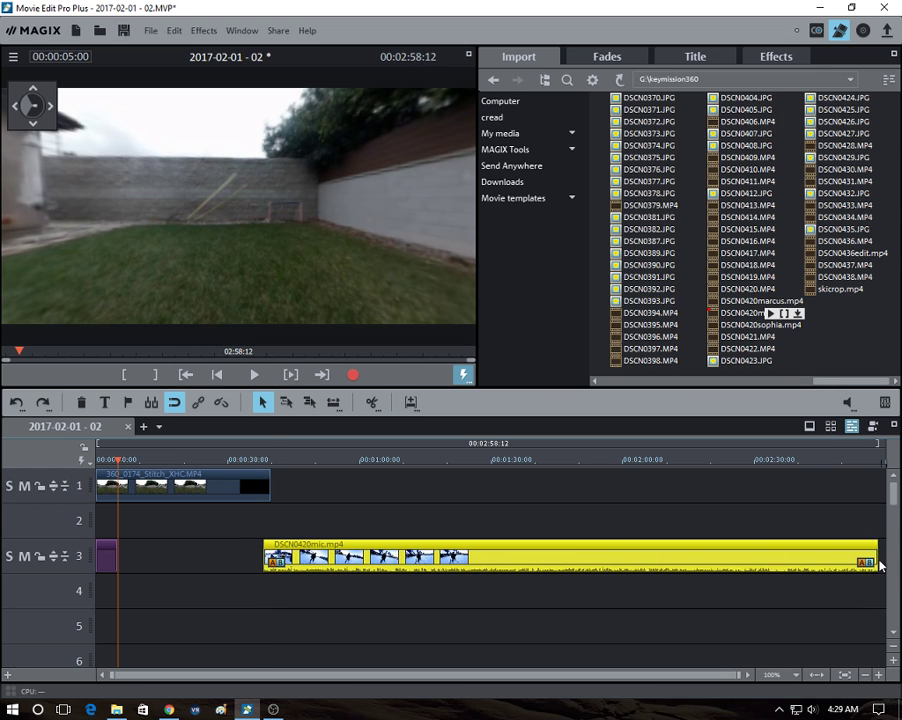
left_click_drag(859, 565, 150, 557)
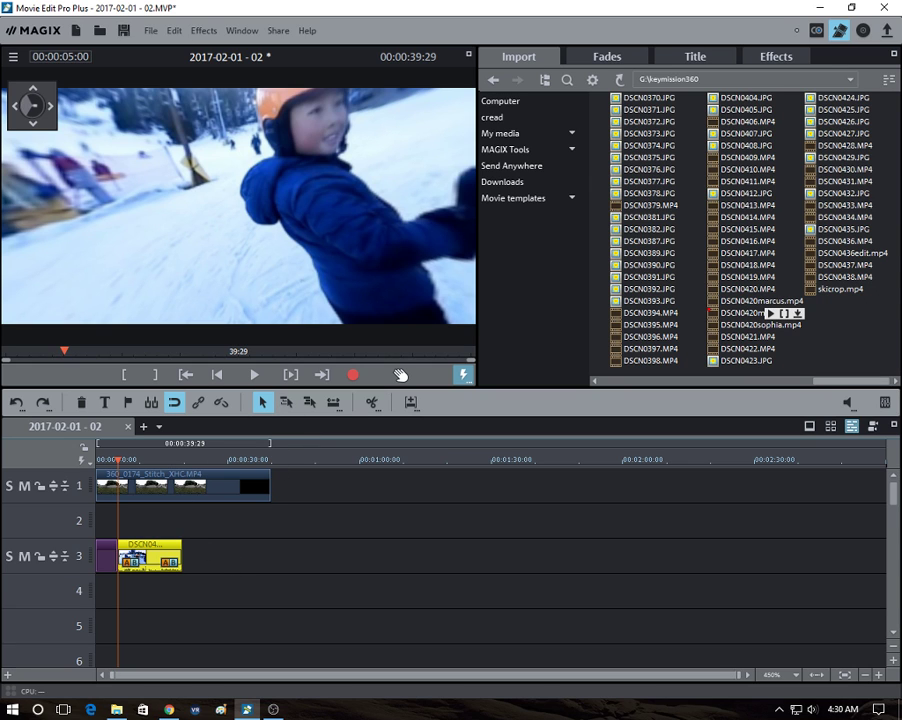
right_click(396, 328)
left_click(470, 440)
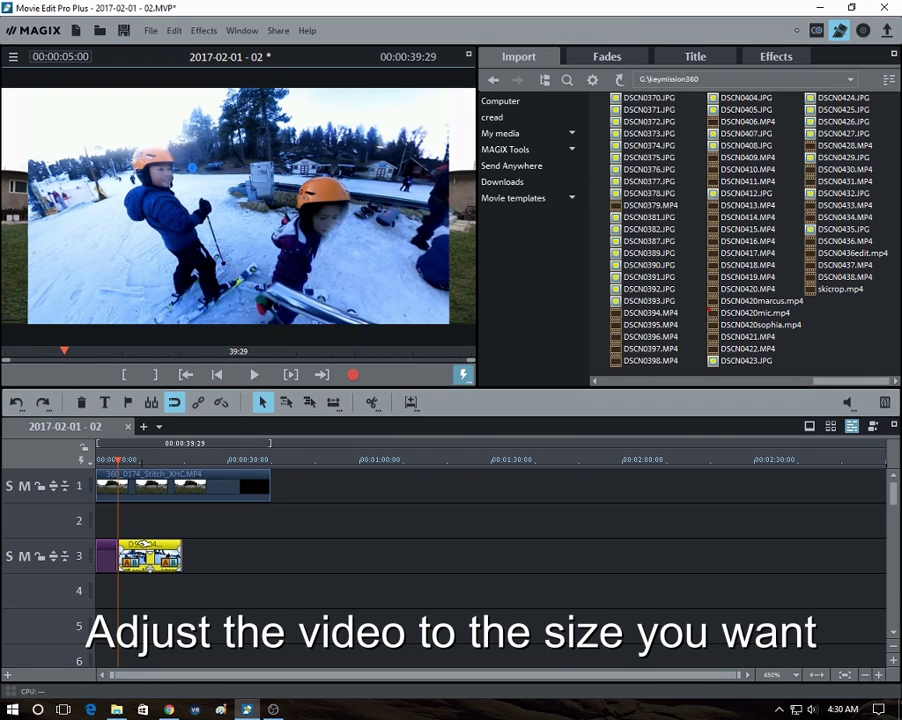
- In Size/Position, shrink the ski overlay to 597×336 and place it at 1679/834 on the wall
left_click(150, 488)
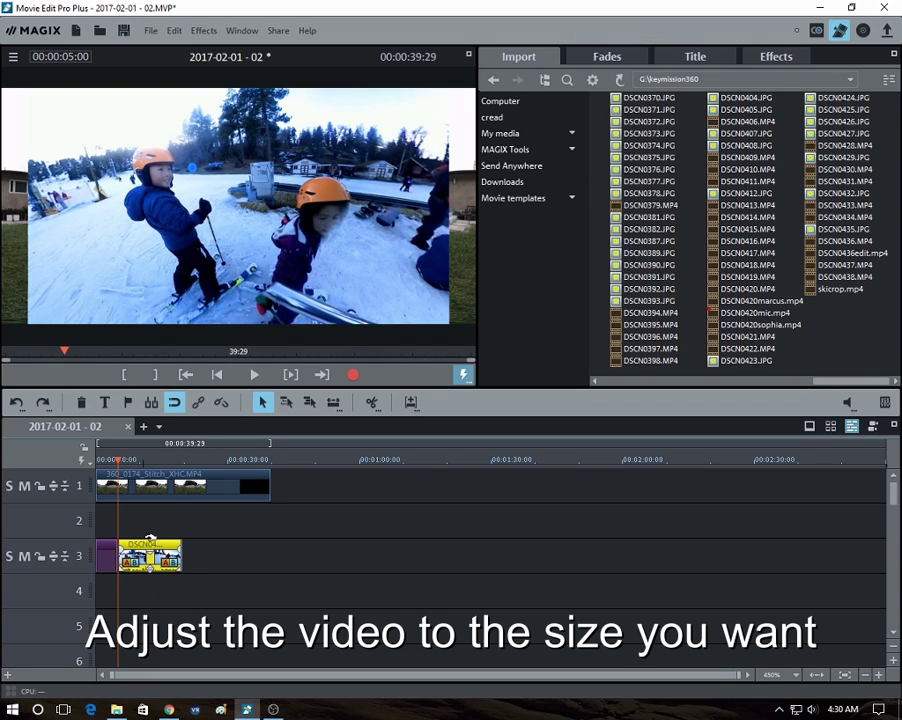
left_click(770, 57)
left_click(527, 125)
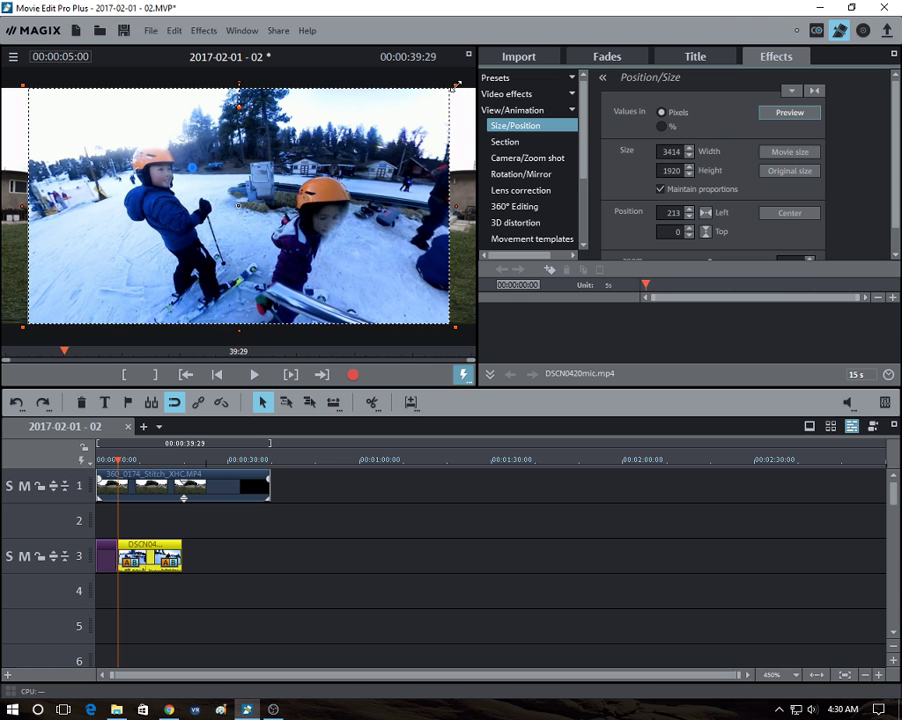
left_click_drag(455, 86, 262, 212)
left_click_drag(302, 180, 251, 210)
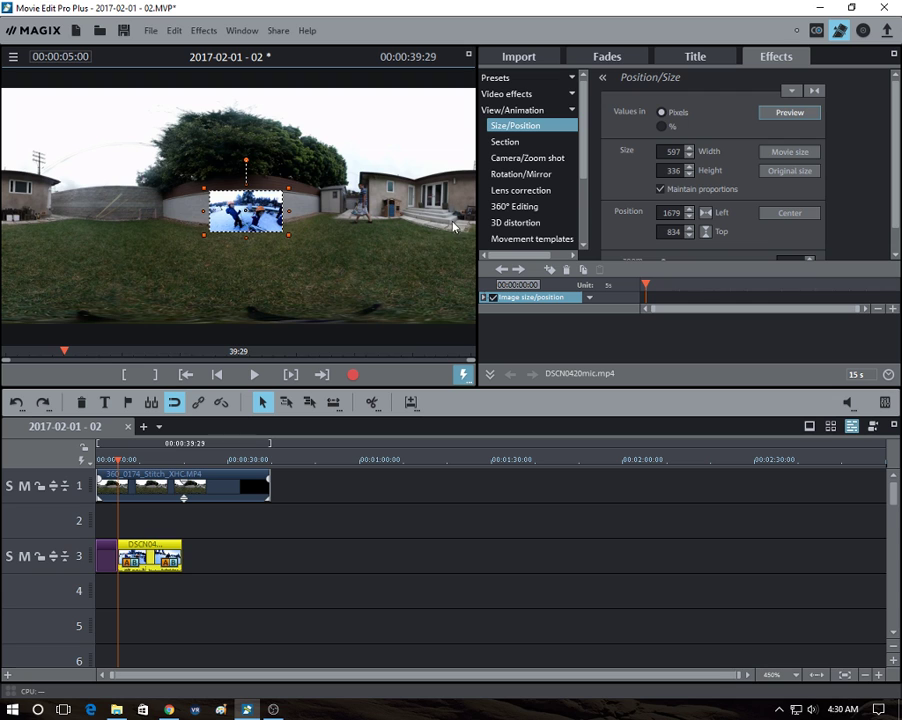
- Switch the preview to 360° View and play back the inset to check it
right_click(430, 337)
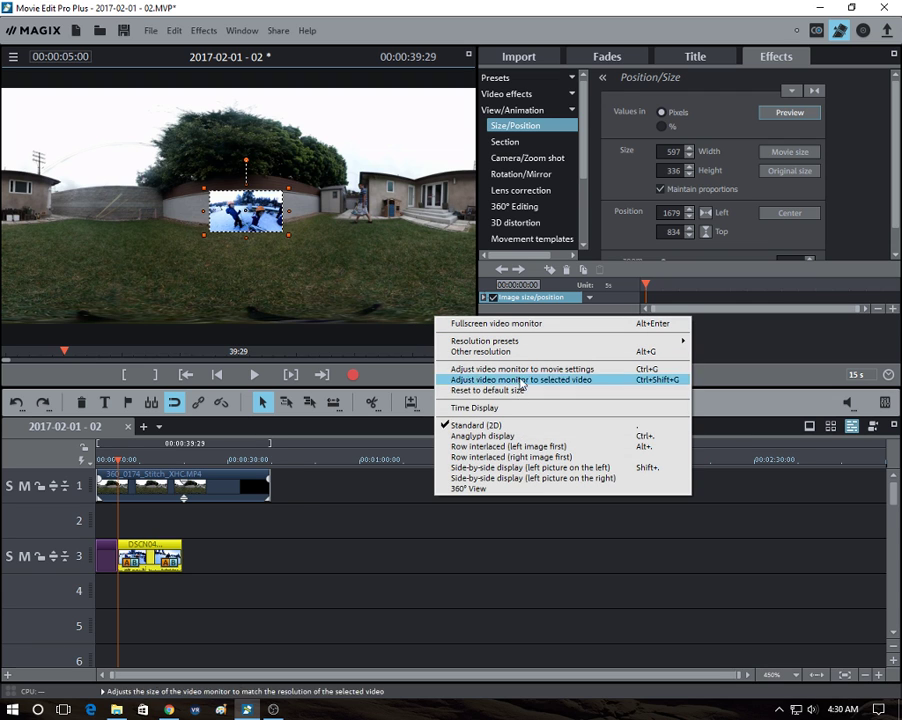
left_click(510, 499)
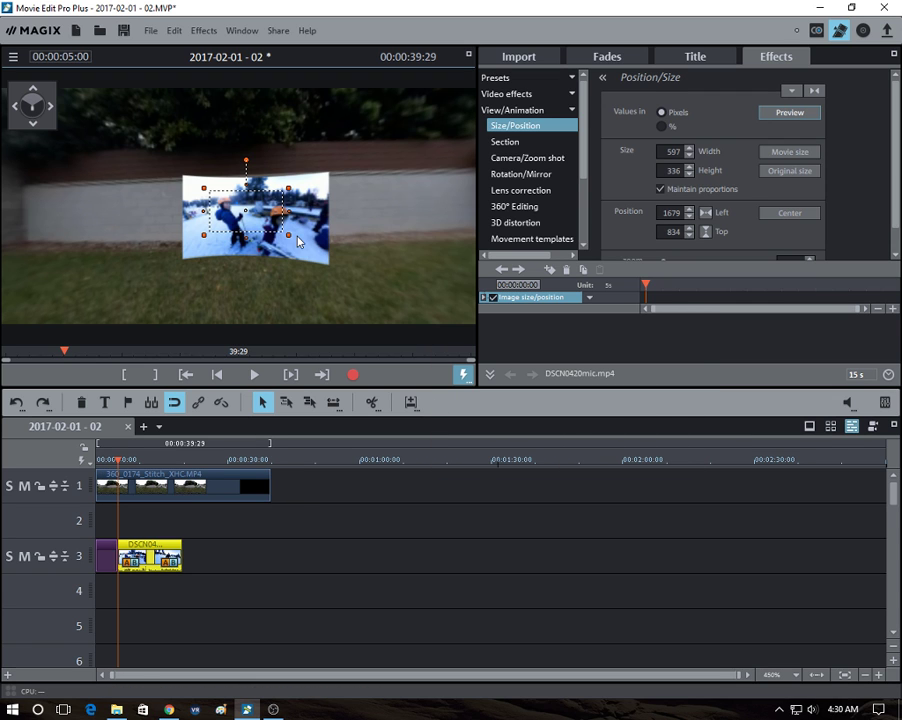
right_click(414, 289)
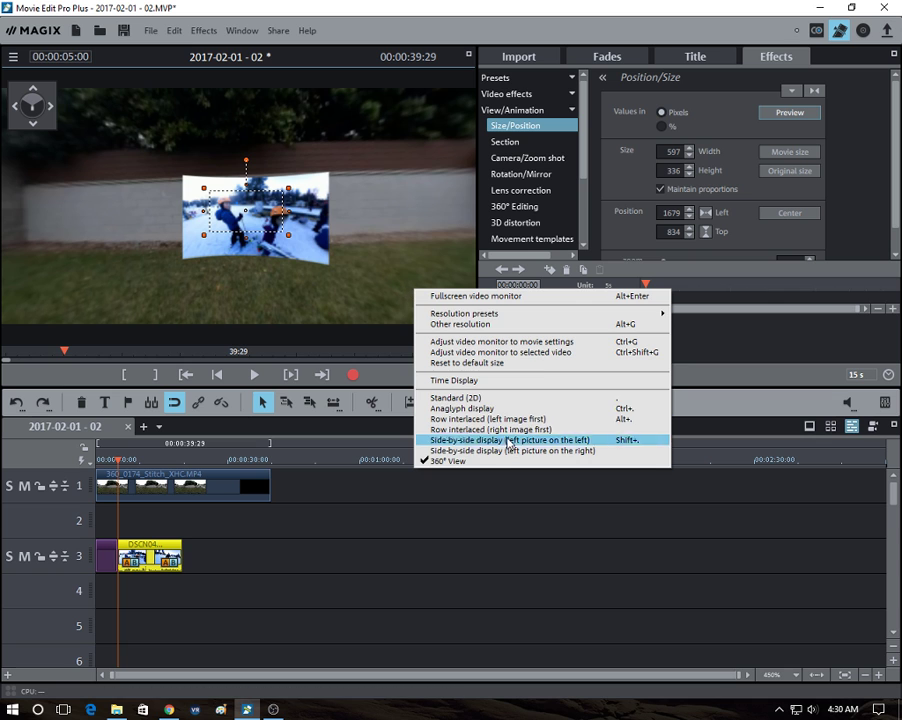
left_click(252, 375)
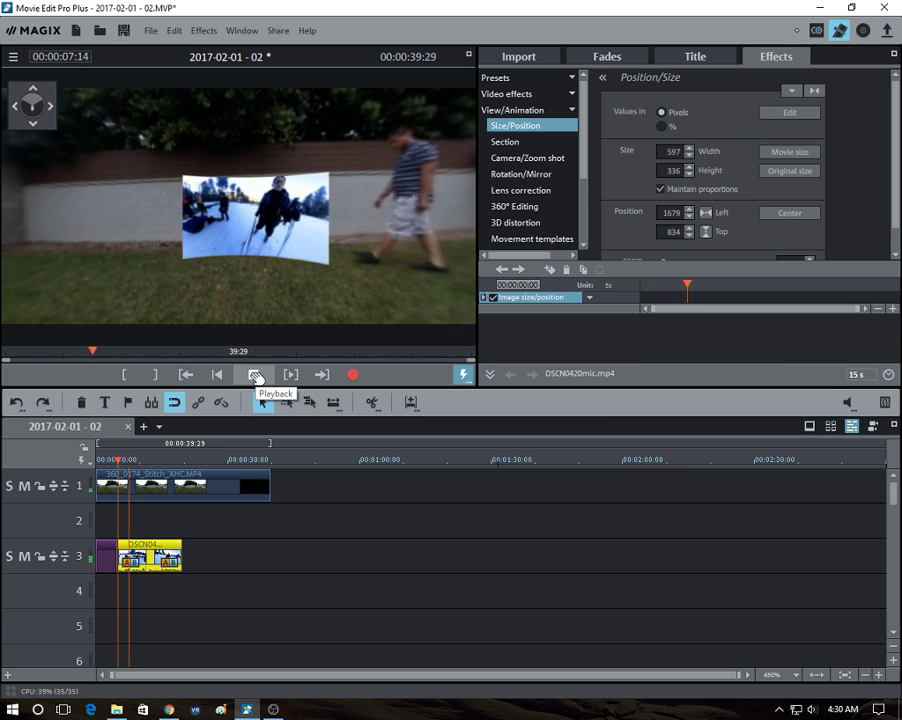
left_click(256, 376)
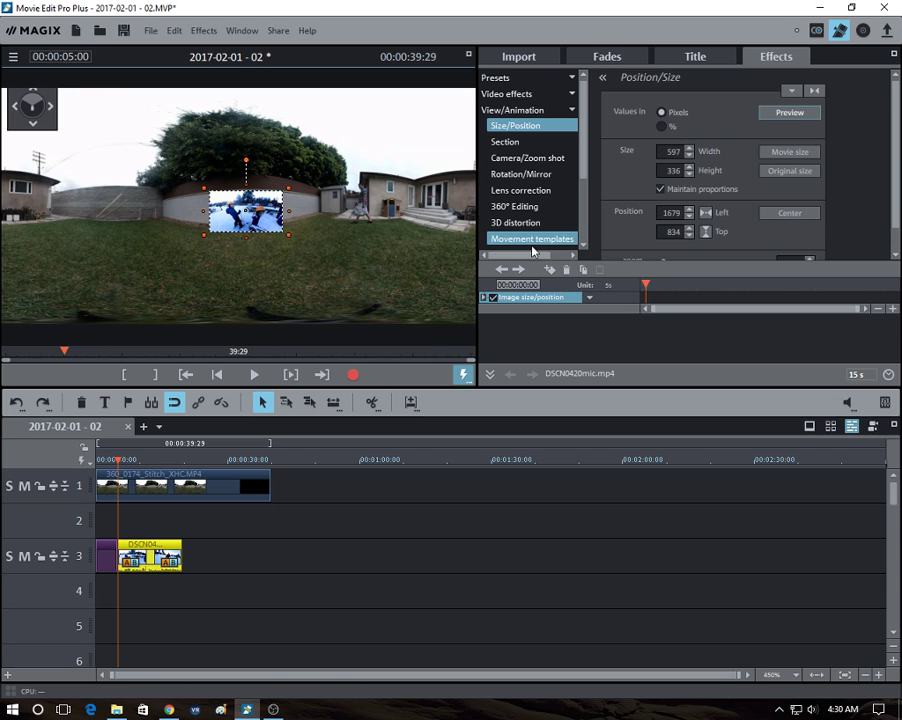
- Tick 'Activate 360° editing' for the ski clip and set the preview to 360° View
left_click(535, 208)
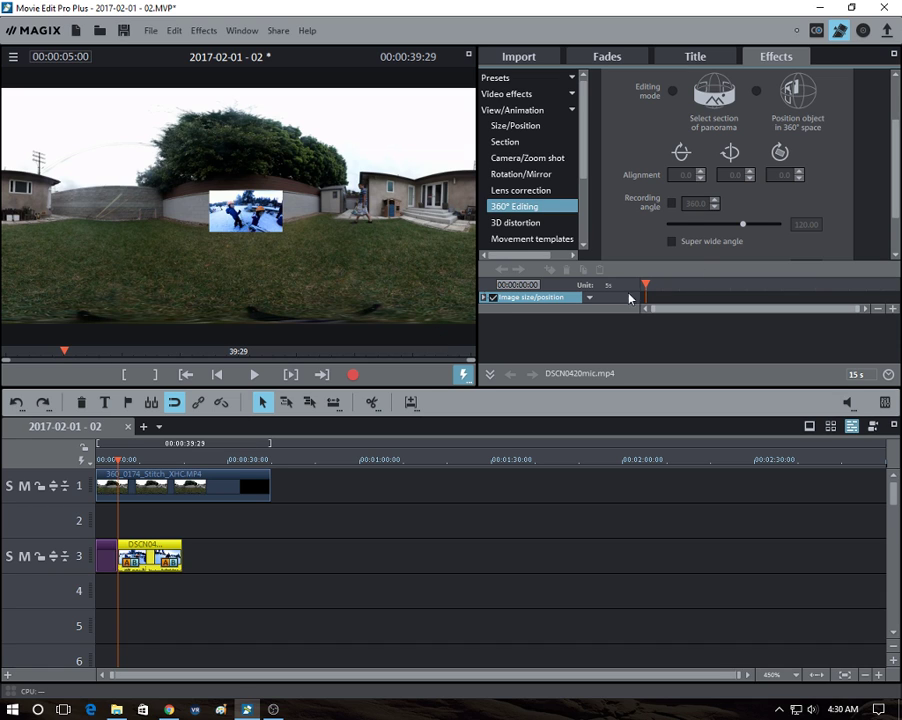
scroll(895, 106, "up", 1)
scroll(895, 106, "up", 1)
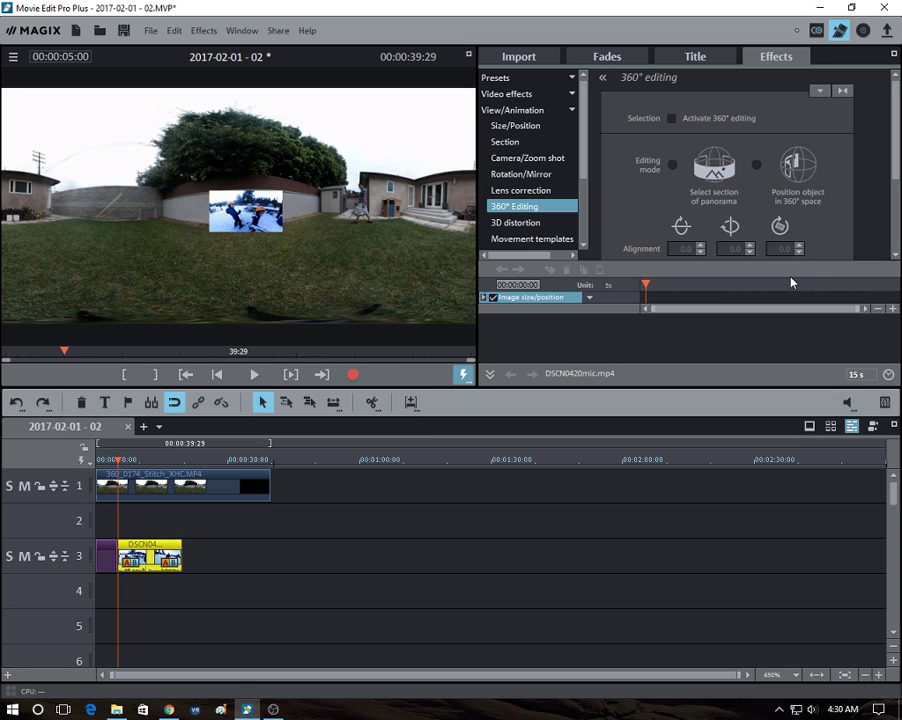
left_click(672, 118)
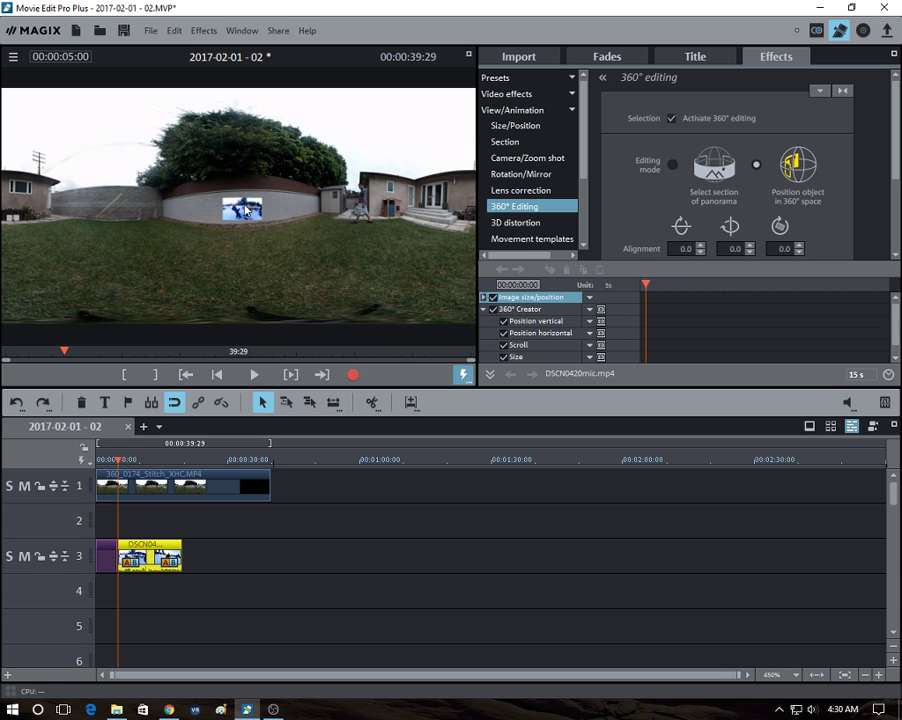
right_click(443, 309)
left_click(470, 484)
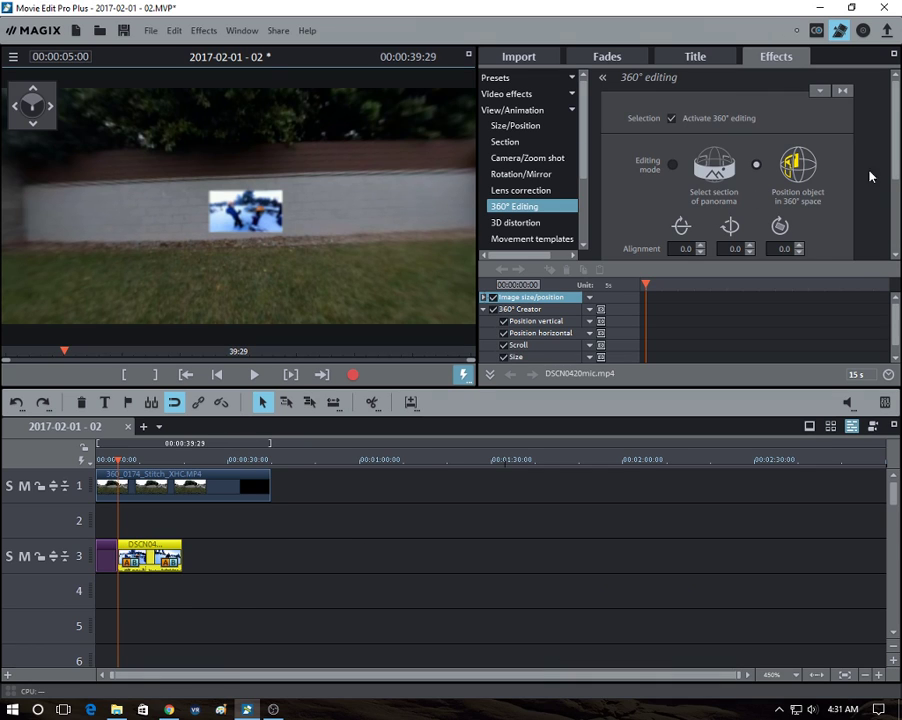
- Raise the Perspective slider to 155 and play back to check the larger inset
scroll(740, 180, "down", 3)
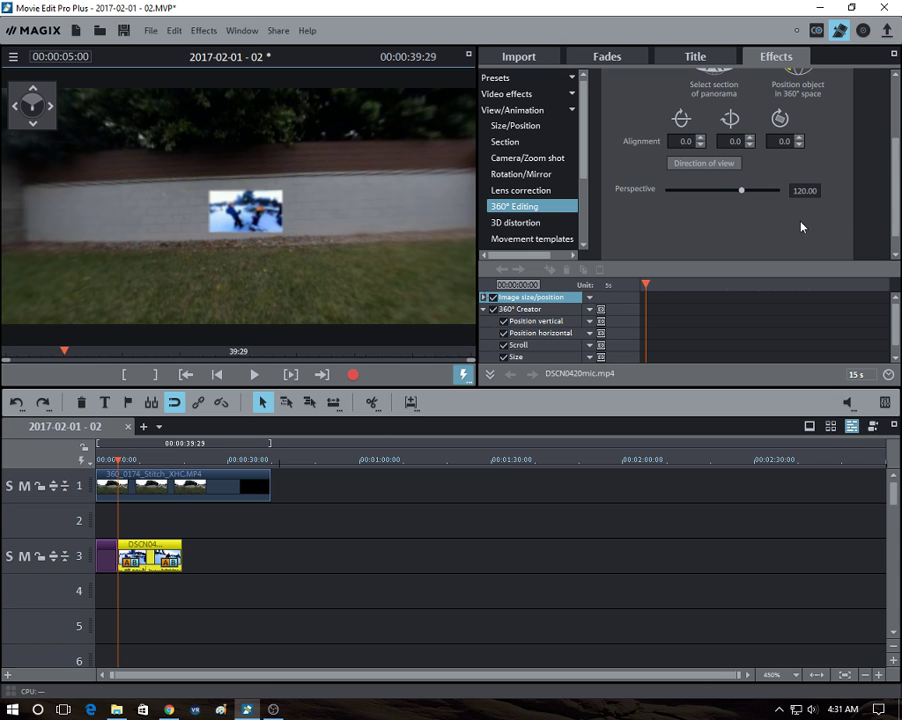
left_click_drag(744, 195, 766, 196)
left_click(254, 374)
left_click(254, 374)
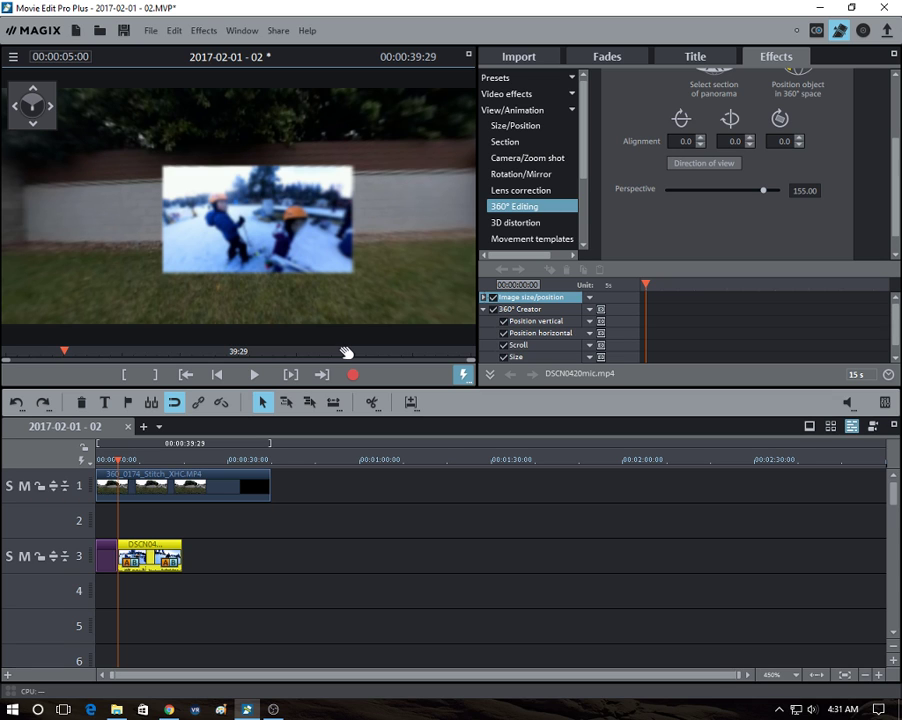
mouse_move(332, 298)
left_mouse_down()
mouse_move(344, 304)
mouse_move(287, 304)
mouse_move(351, 293)
mouse_move(424, 297)
mouse_move(265, 295)
mouse_move(352, 301)
mouse_move(328, 288)
mouse_move(336, 302)
left_mouse_up()
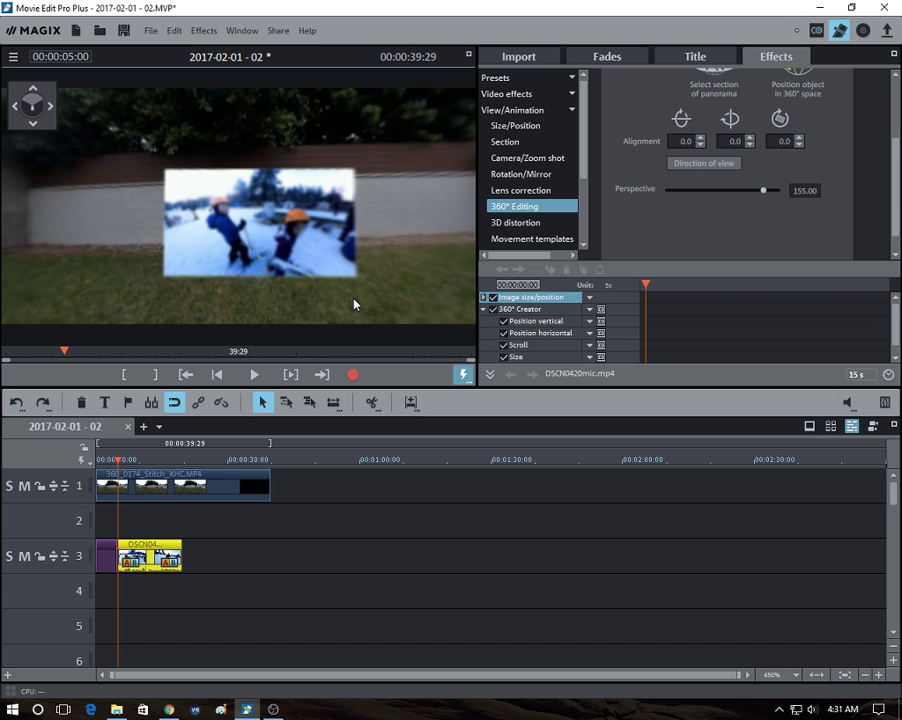
- Keyframe the horizontal position so the ski inset slides right across the 360° scene
left_click(553, 335)
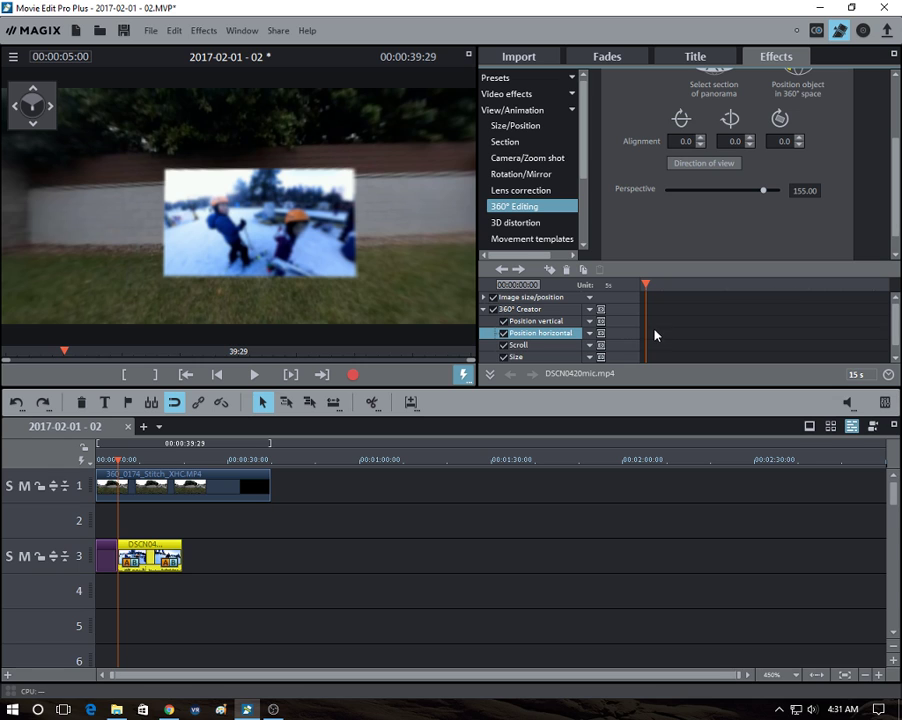
left_click(550, 269)
left_click_drag(372, 280, 286, 289)
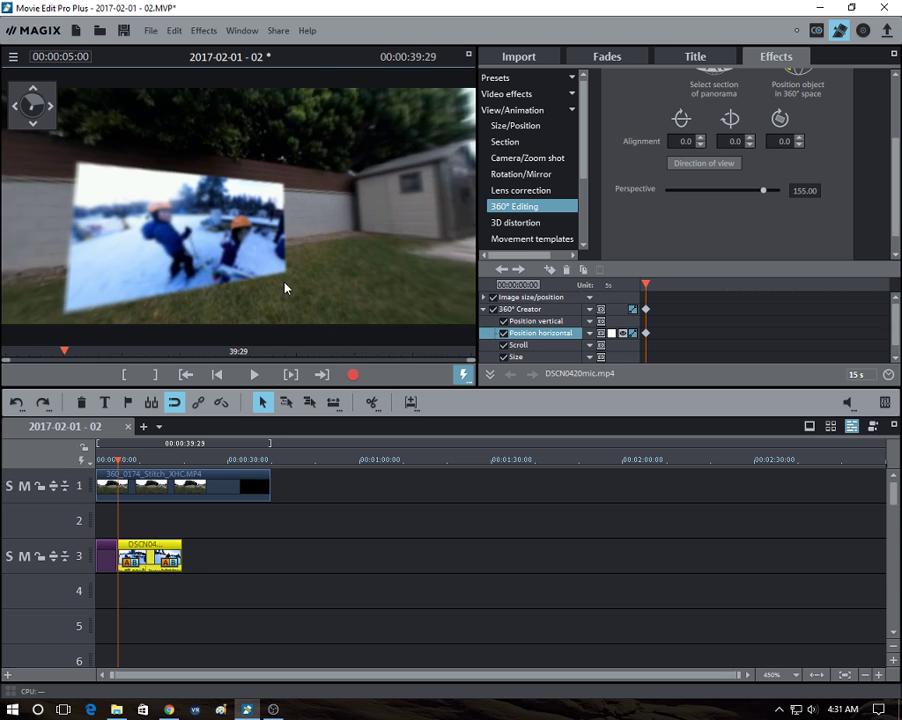
left_click(750, 145)
left_click(750, 145)
left_click_drag(750, 139, 750, 142)
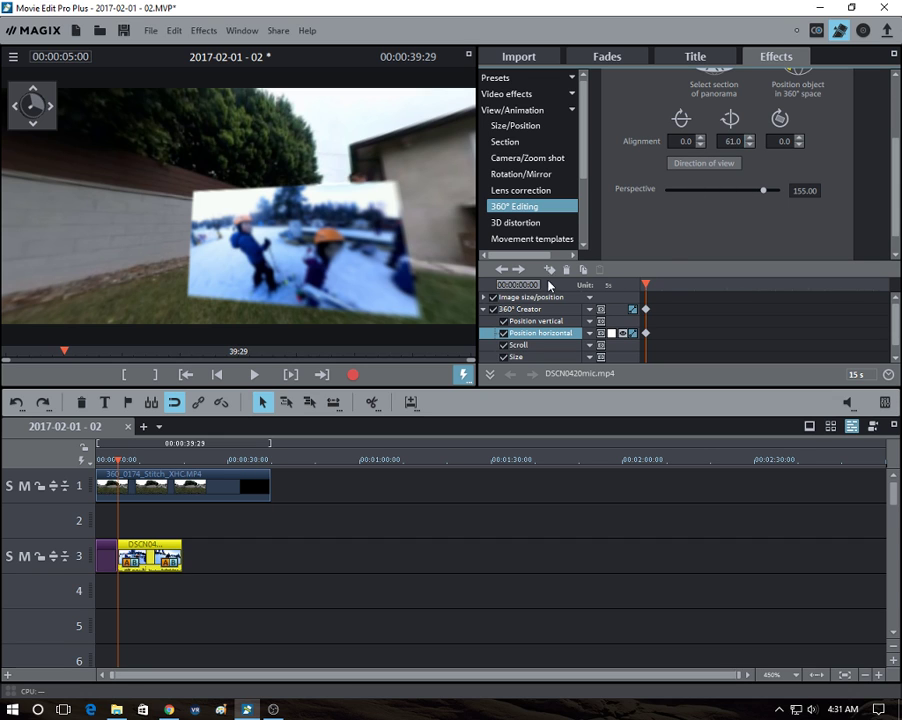
left_click_drag(366, 264, 384, 237)
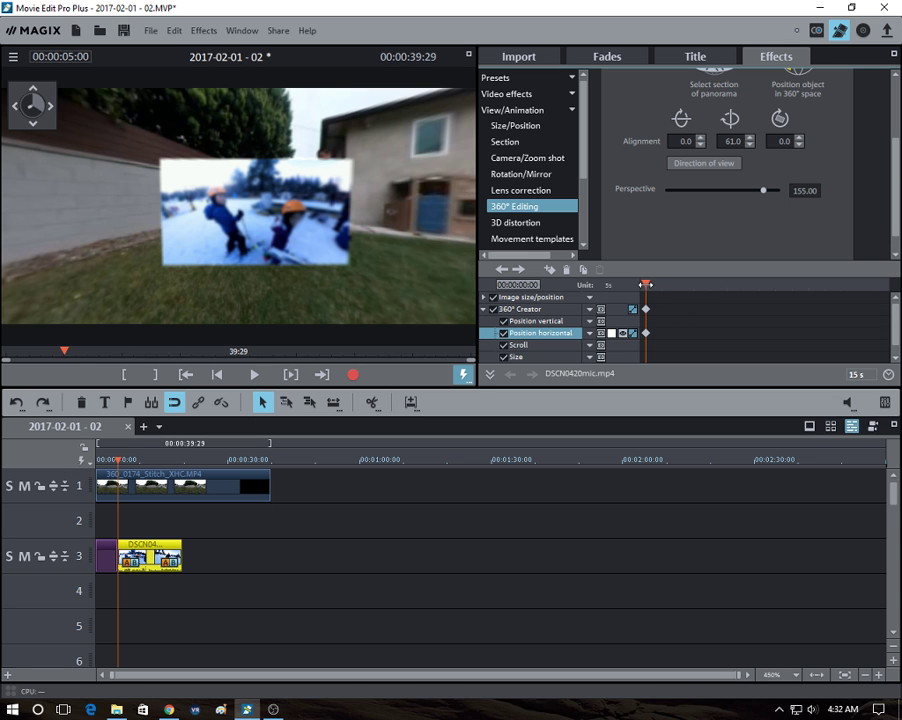
left_click_drag(645, 285, 728, 285)
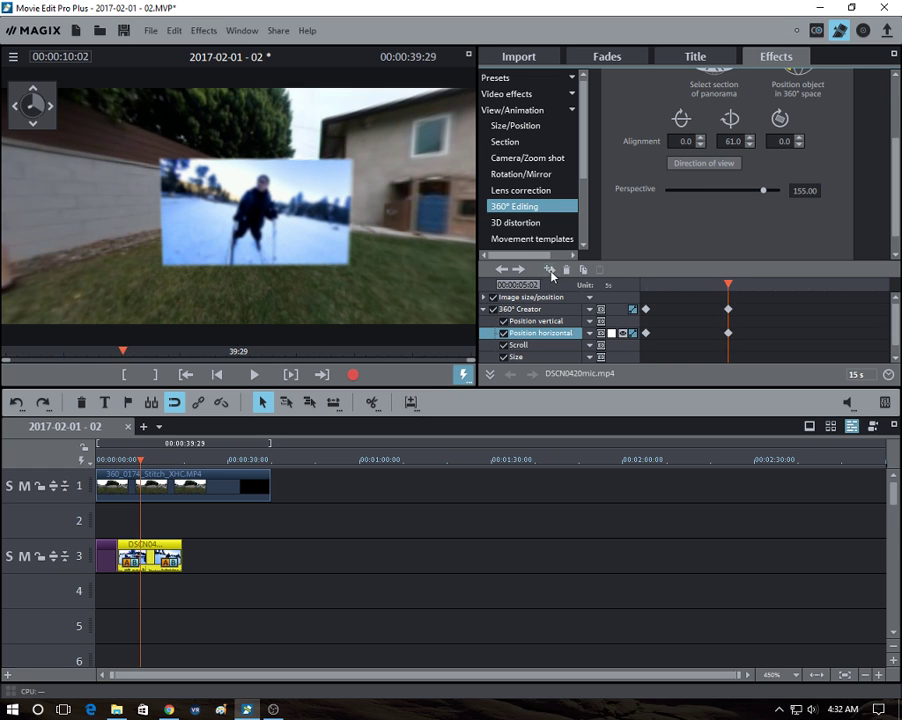
left_click_drag(269, 197, 469, 283)
- Set the horizontal alignment at the clip-start keyframe to 0.0
left_click_drag(746, 293, 621, 291)
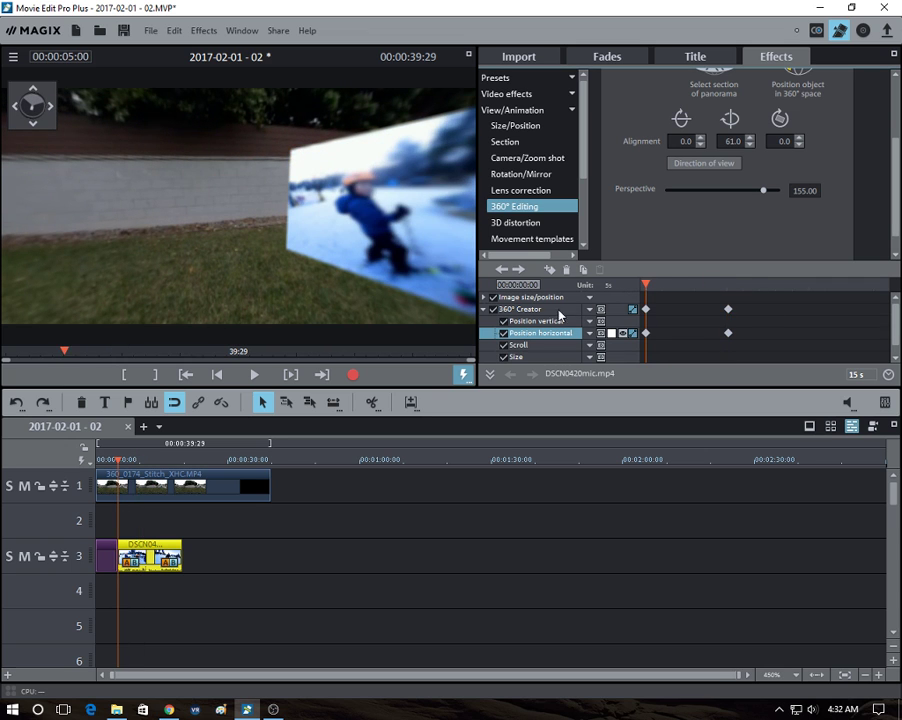
left_click(645, 333)
left_click_drag(731, 141, 709, 148)
double_click(722, 139)
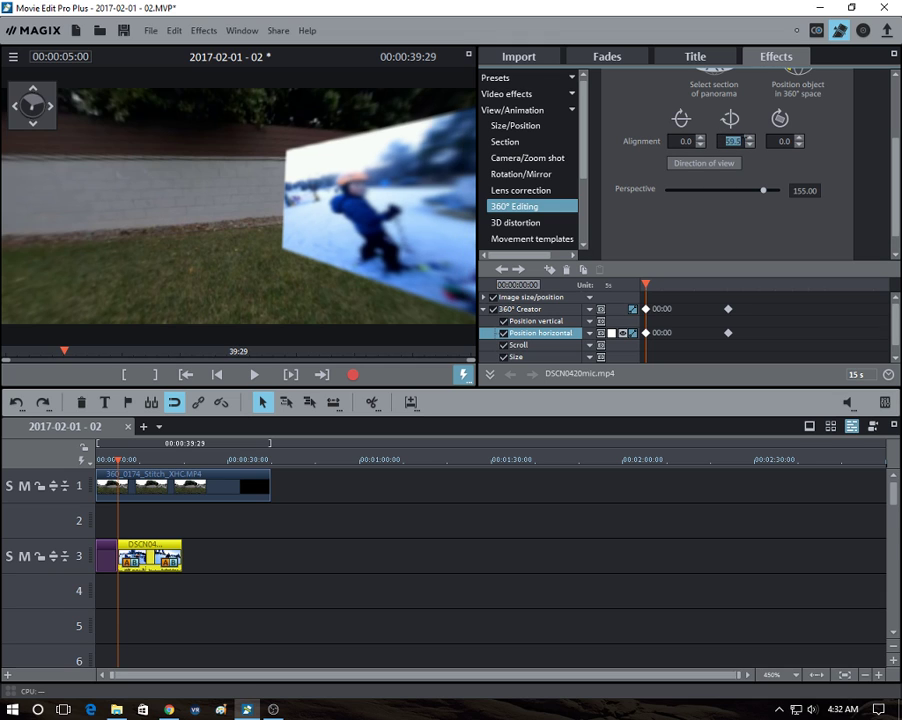
type("0")
key("Return")
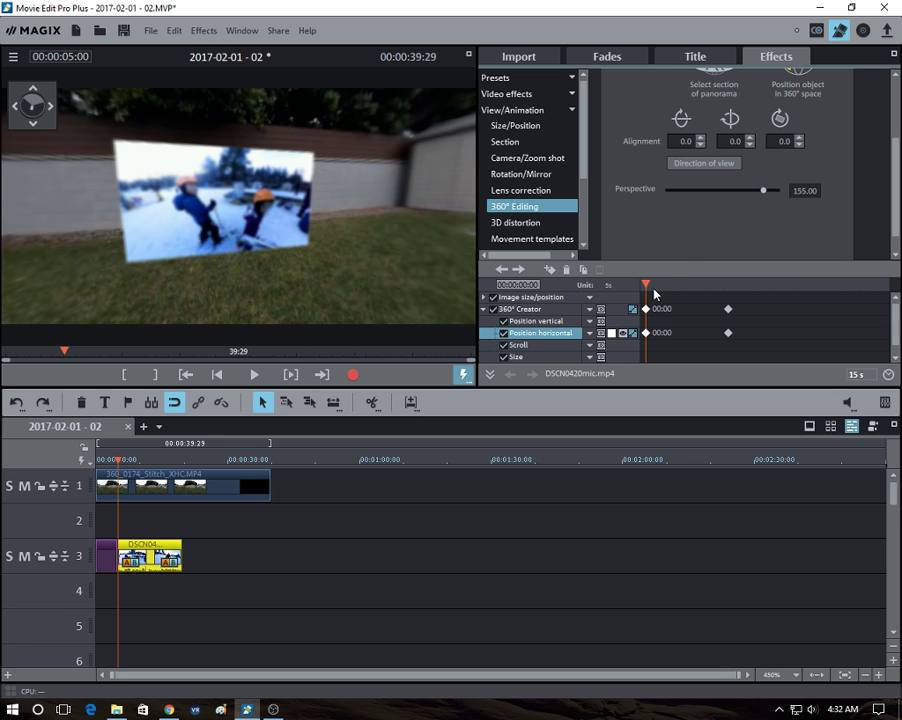
- Scrub through the clip and turn the 360° view to confirm the rightward move
left_click_drag(648, 287, 682, 286)
left_click_drag(345, 287, 290, 291)
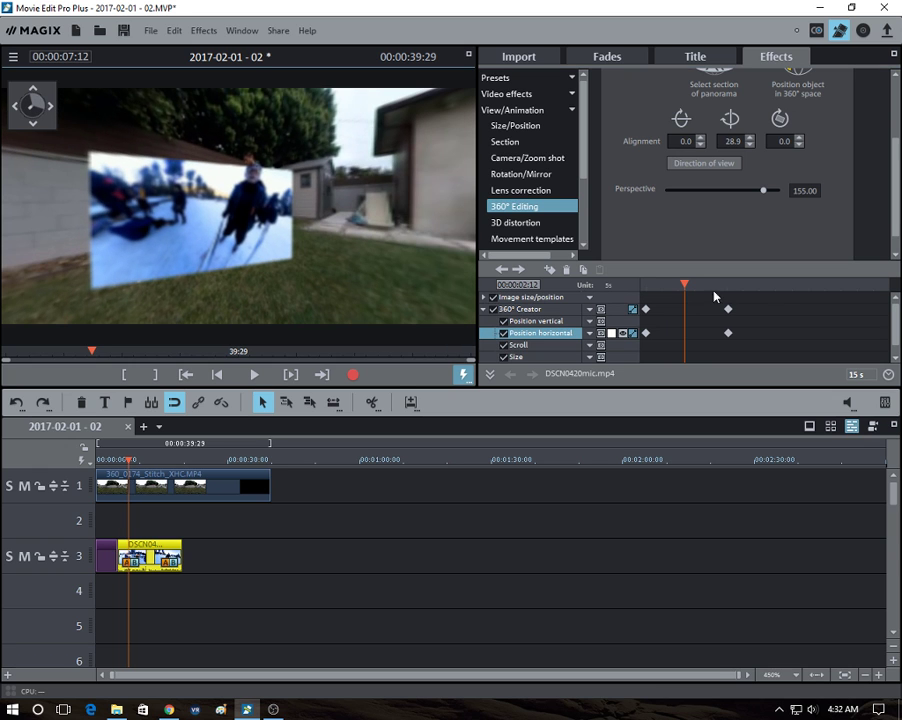
left_click_drag(698, 290, 725, 287)
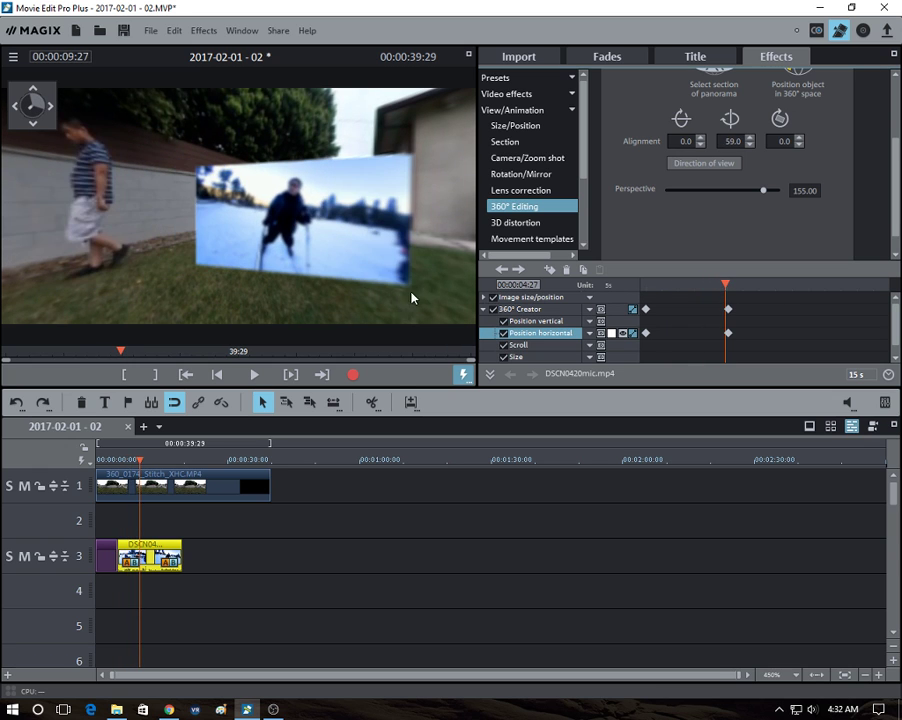
left_click_drag(413, 297, 359, 298)
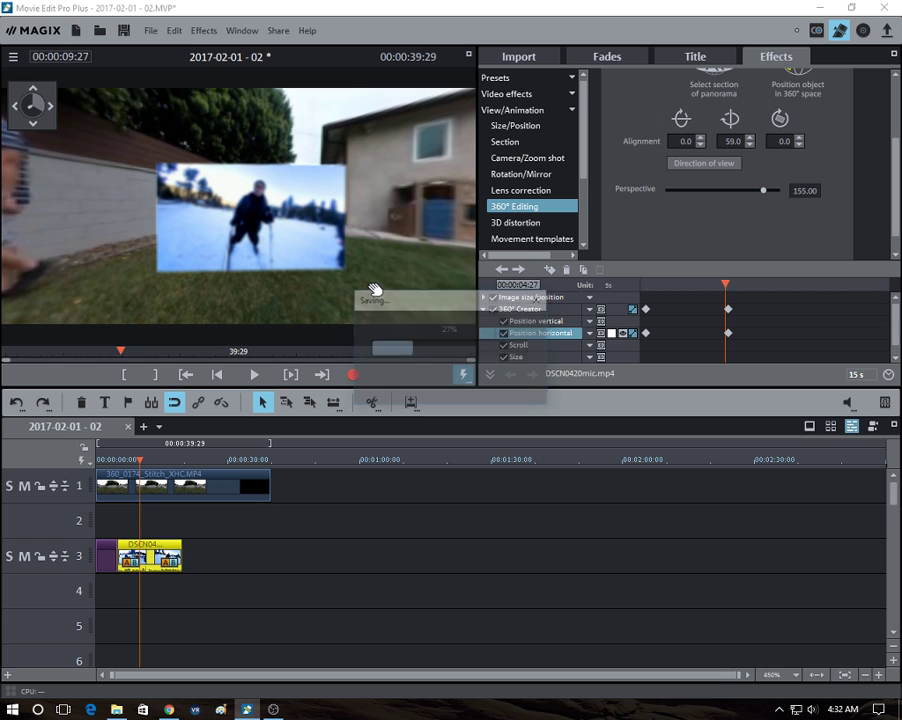
mouse_move(355, 270)
left_mouse_down()
mouse_move(392, 263)
mouse_move(366, 285)
left_mouse_up()
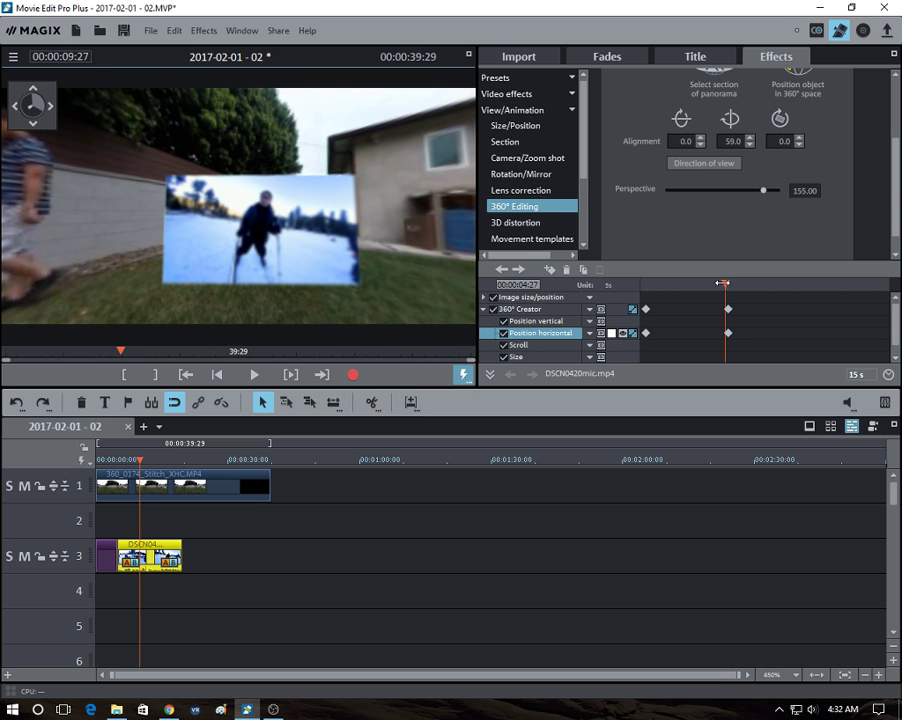
left_click_drag(722, 283, 645, 283)
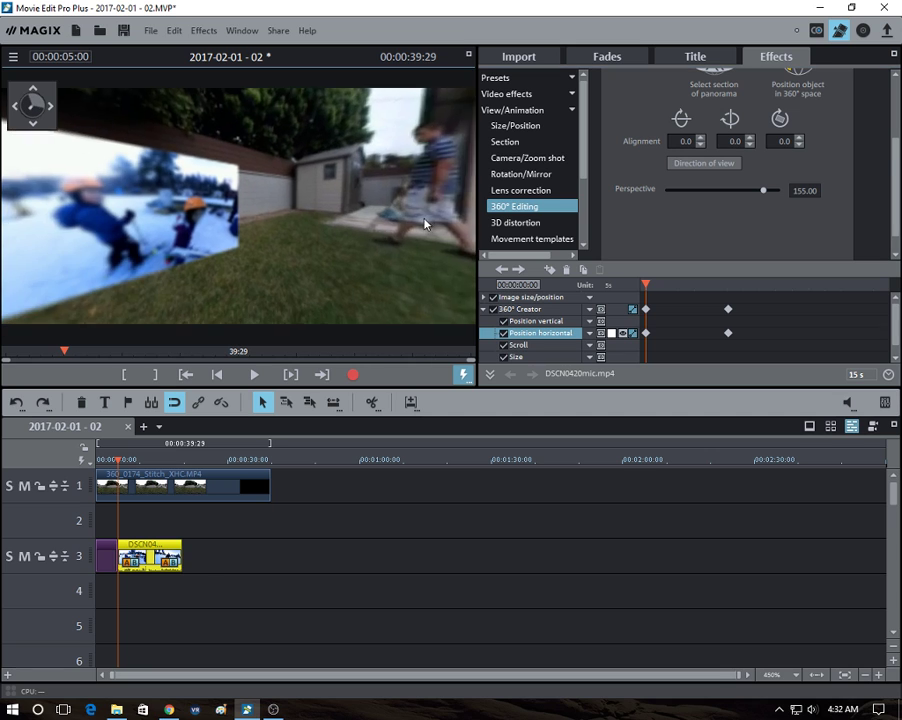
left_click(578, 322)
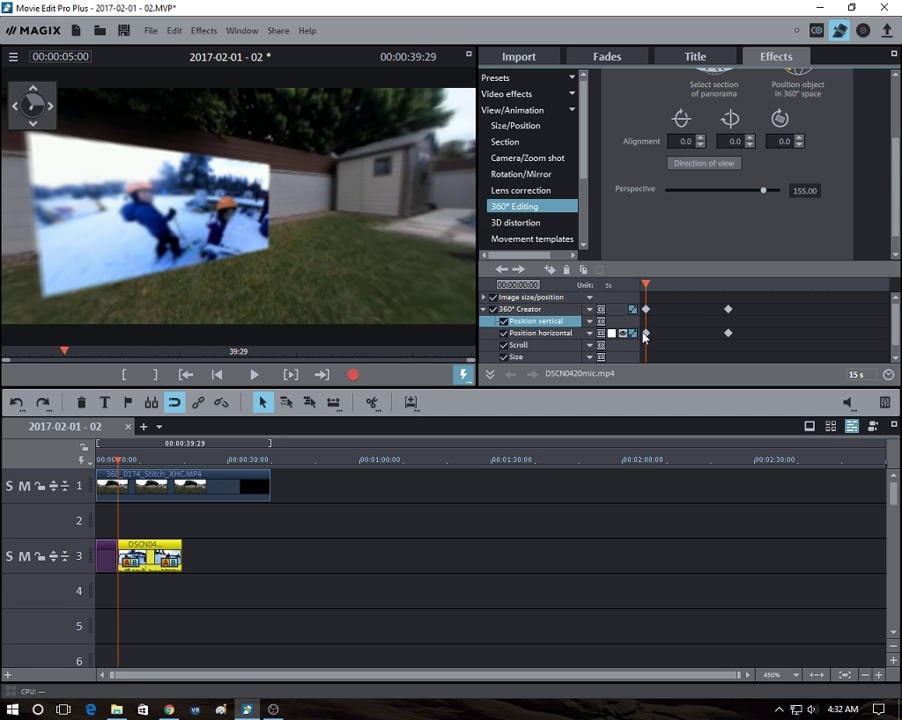
- Keyframe vertical position from 0.0 at clip start to -53.0 at 05:02, then play it back
left_click(645, 335)
left_click(551, 270)
left_click(728, 334)
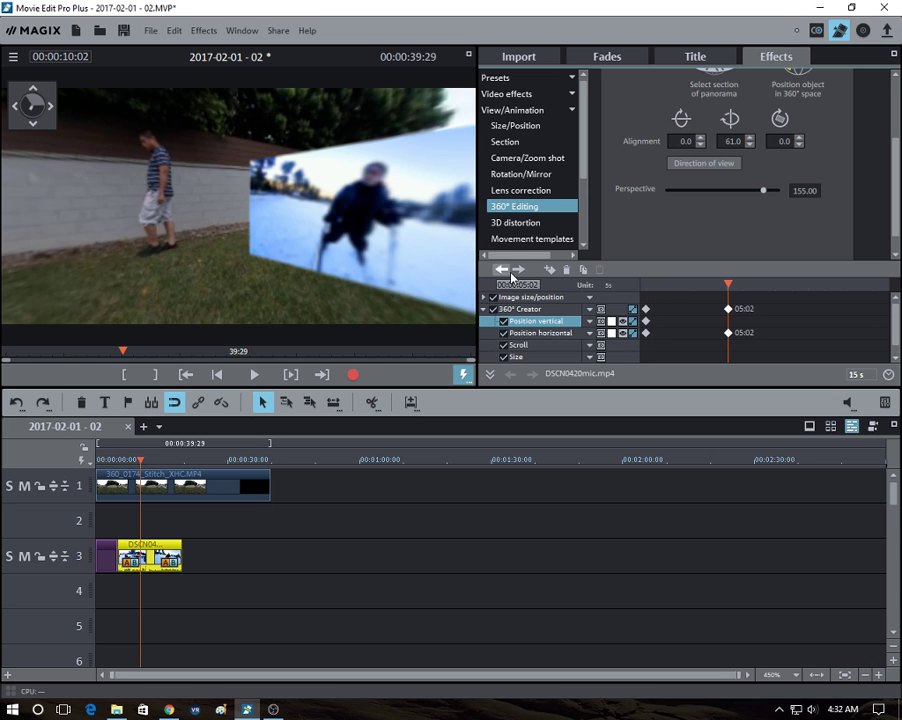
left_click(700, 145)
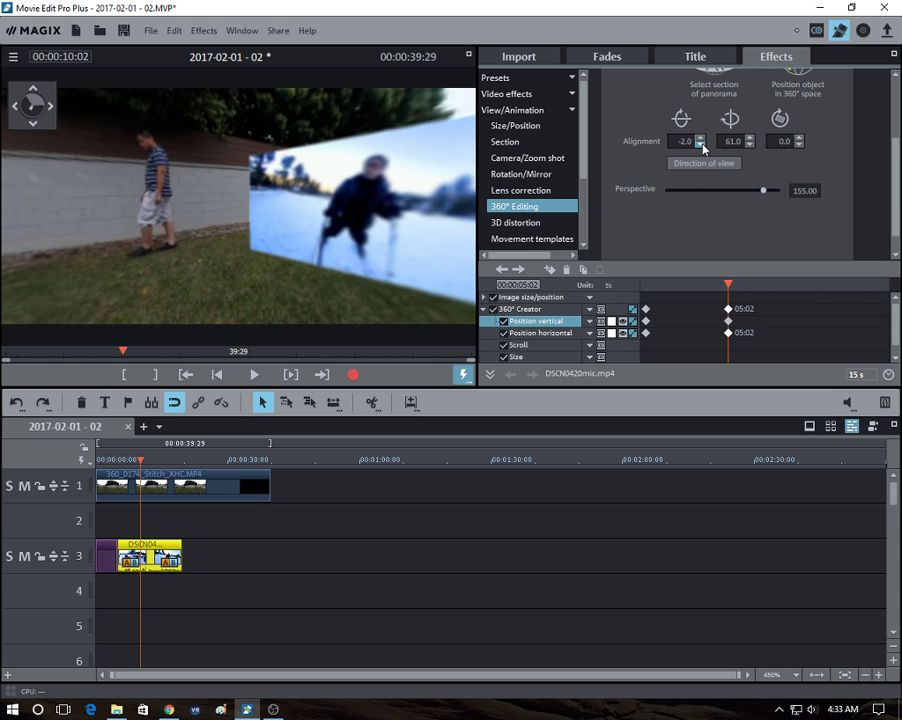
left_click_drag(703, 147, 701, 146)
left_click_drag(404, 172, 420, 280)
left_click_drag(700, 146, 700, 148)
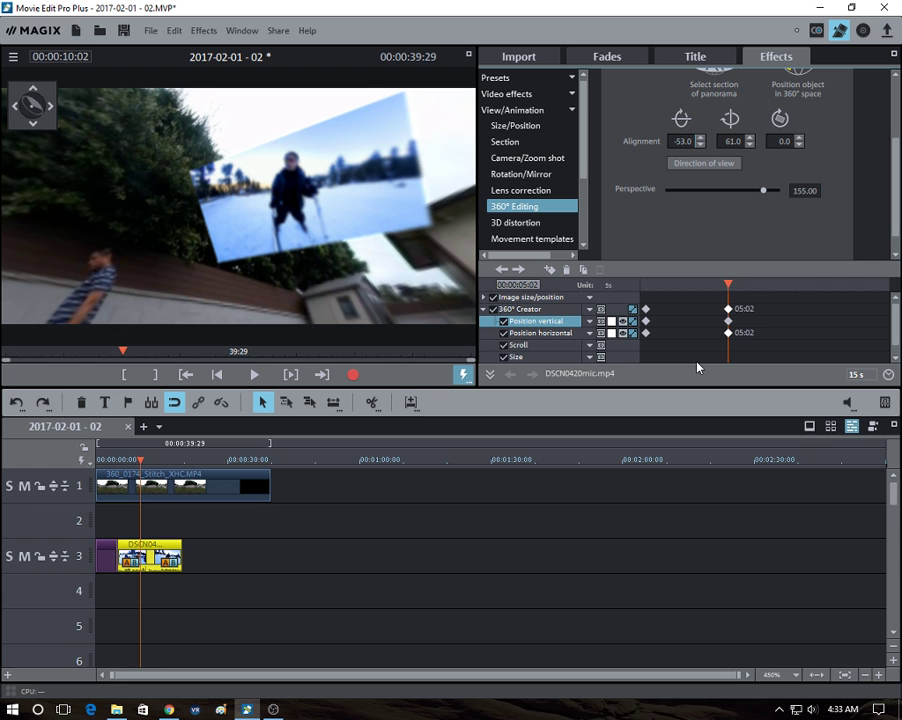
left_click(697, 286)
left_click_drag(697, 286, 645, 286)
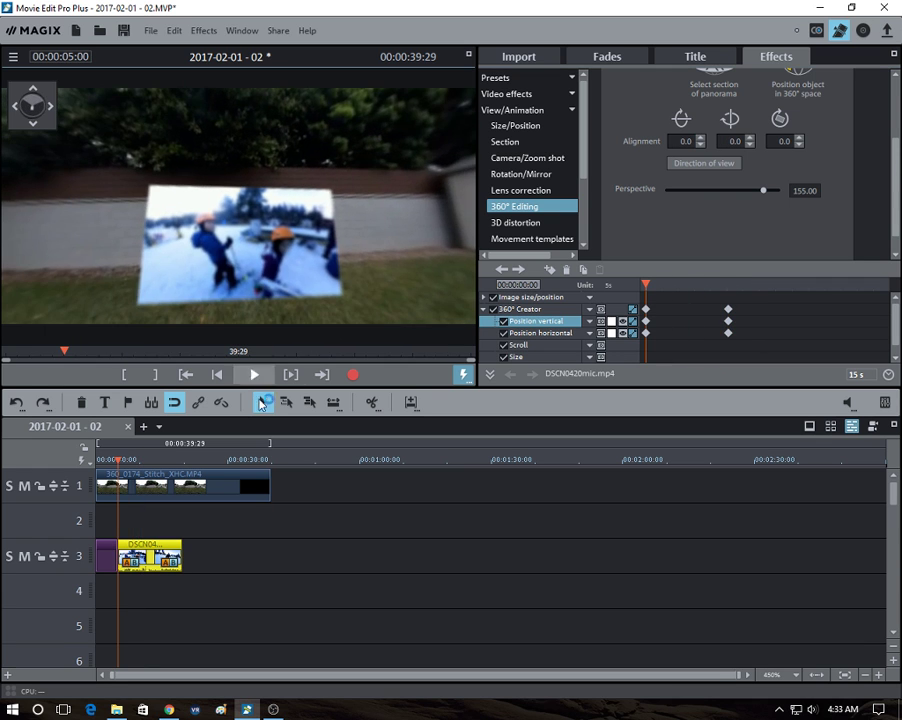
left_click(250, 376)
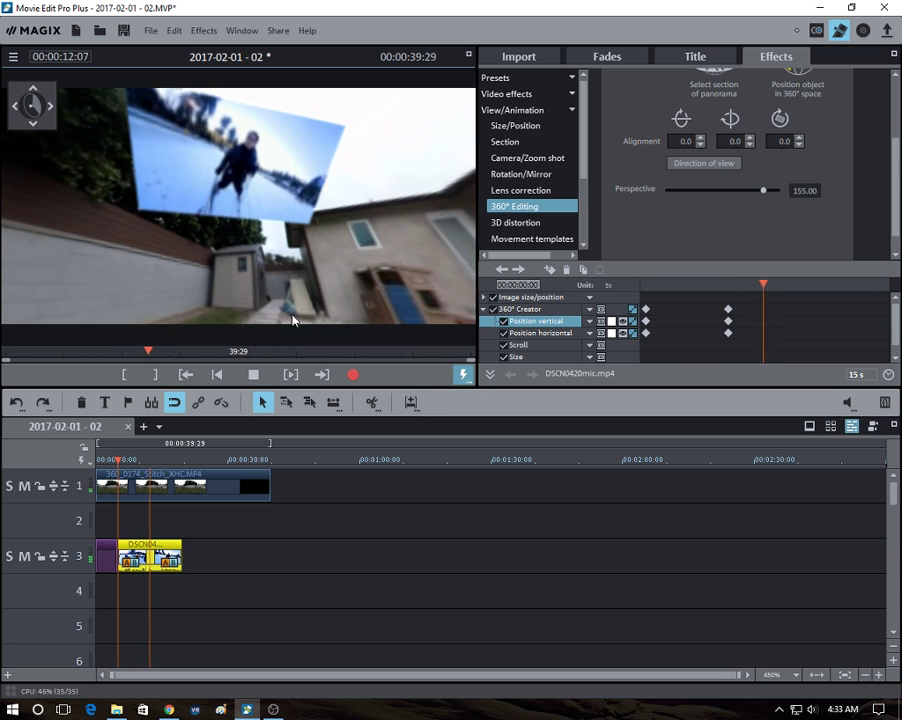
- Keyframe Size perspective from 155.00 at clip start to 113.00 at 05:02, then play it back
left_click(257, 375)
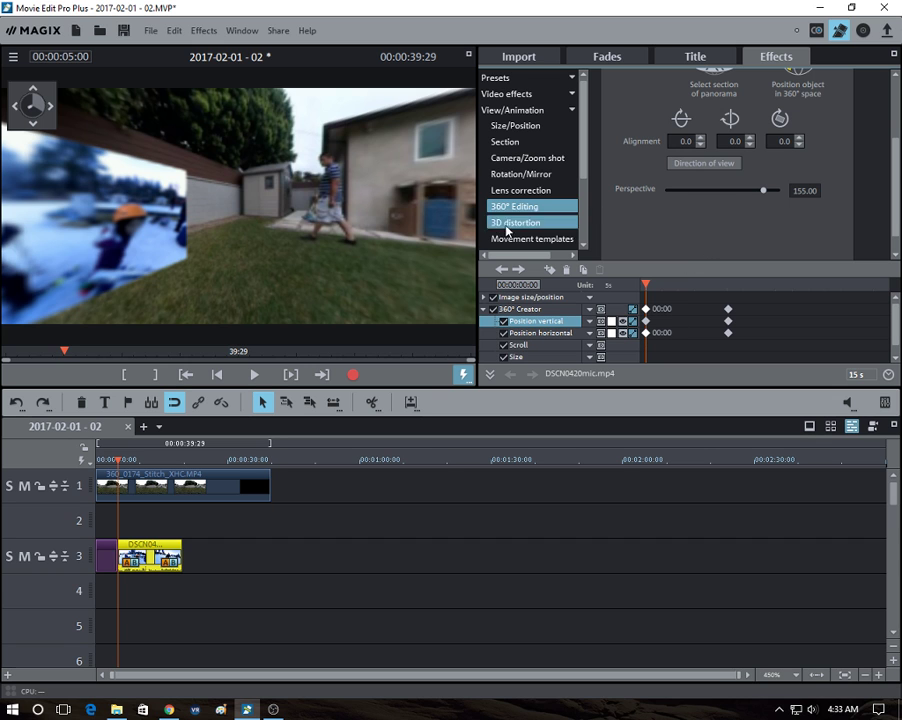
left_click_drag(359, 260, 442, 272)
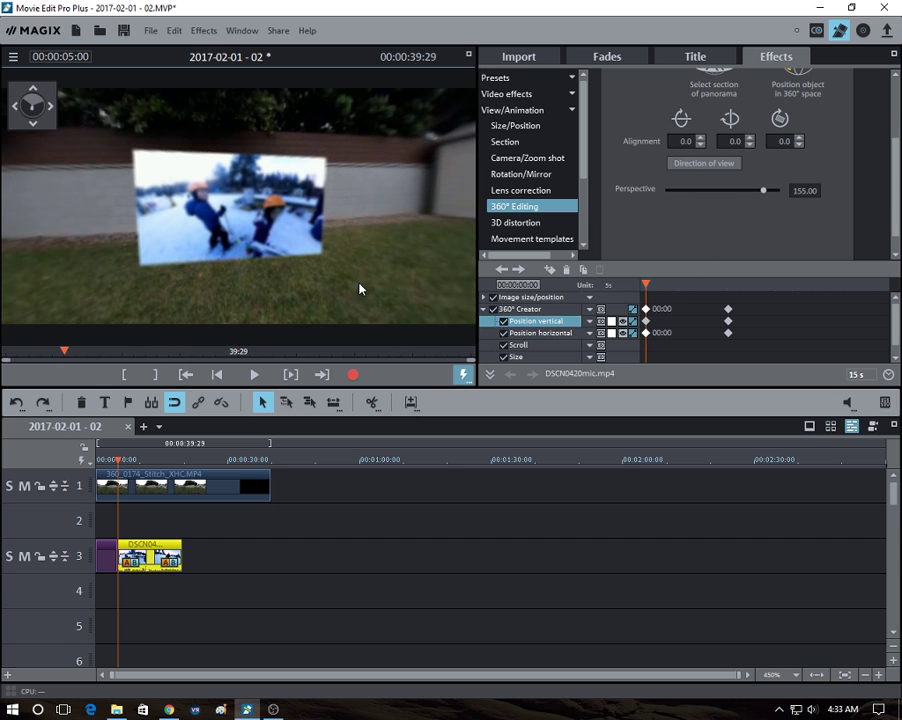
left_click_drag(362, 288, 380, 296)
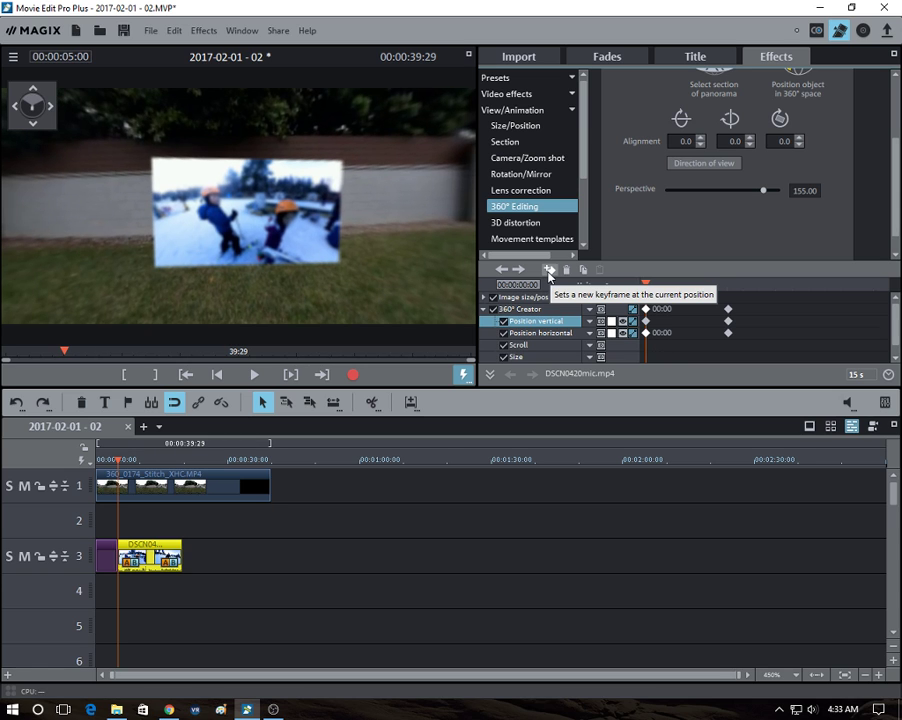
left_click(558, 357)
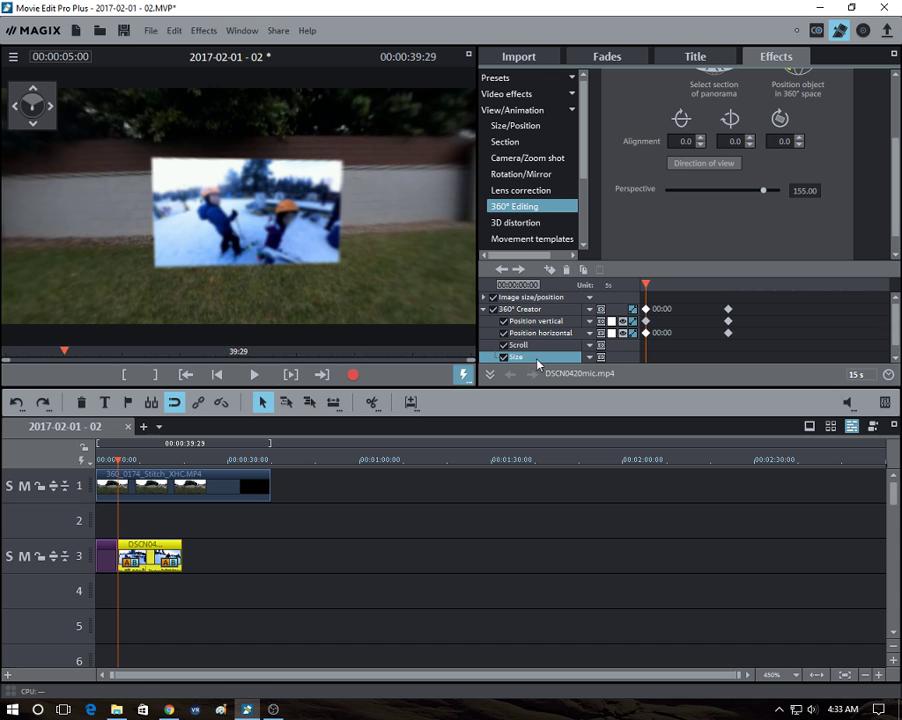
left_click(549, 270)
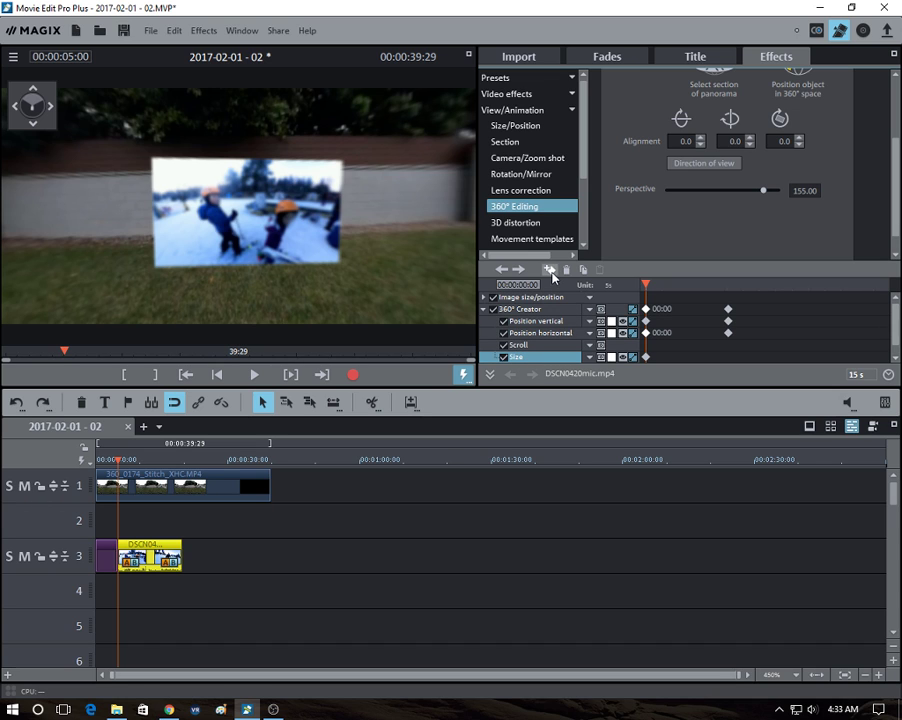
left_click(728, 333)
left_click_drag(345, 240, 376, 276)
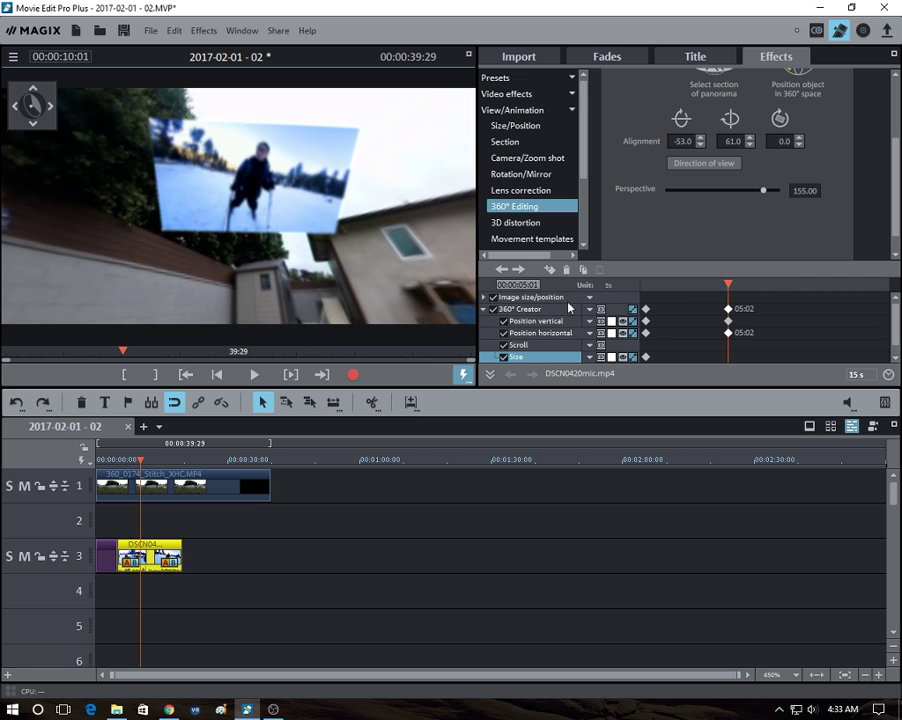
left_click_drag(765, 196, 737, 198)
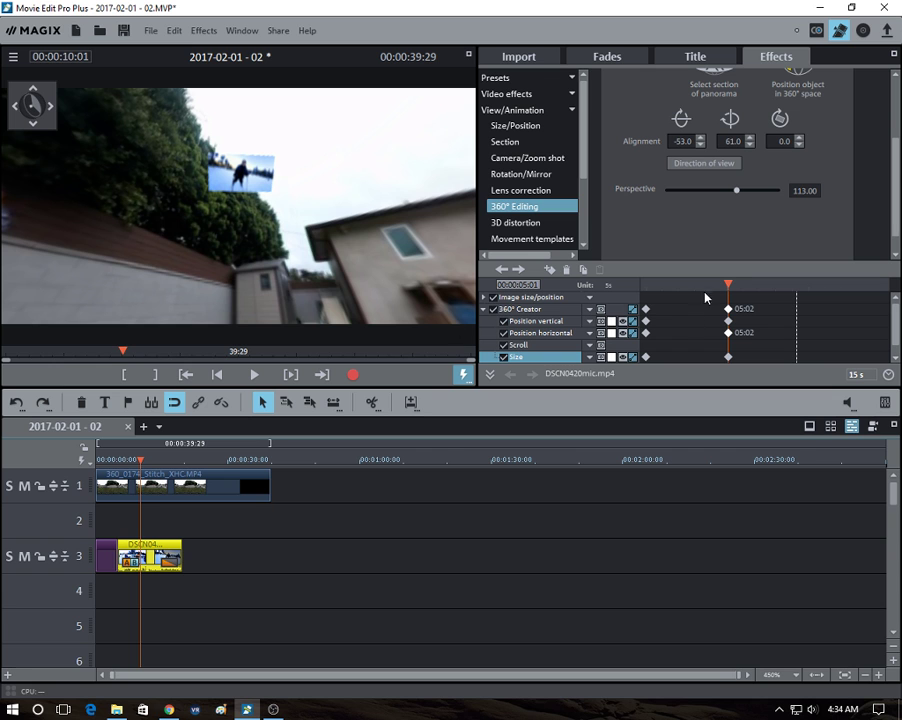
left_click_drag(726, 286, 630, 287)
left_click_drag(382, 251, 352, 321)
left_click(254, 374)
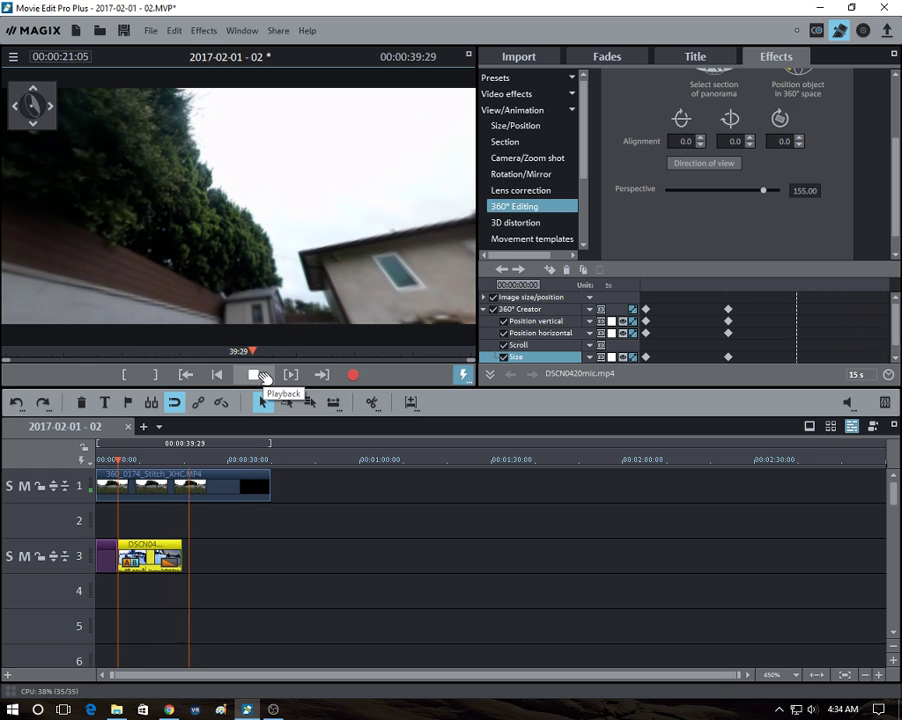
- Stop playback and pan the 360° view around the backyard to recentre the ski inset
left_click(258, 374)
left_click_drag(202, 305, 338, 298)
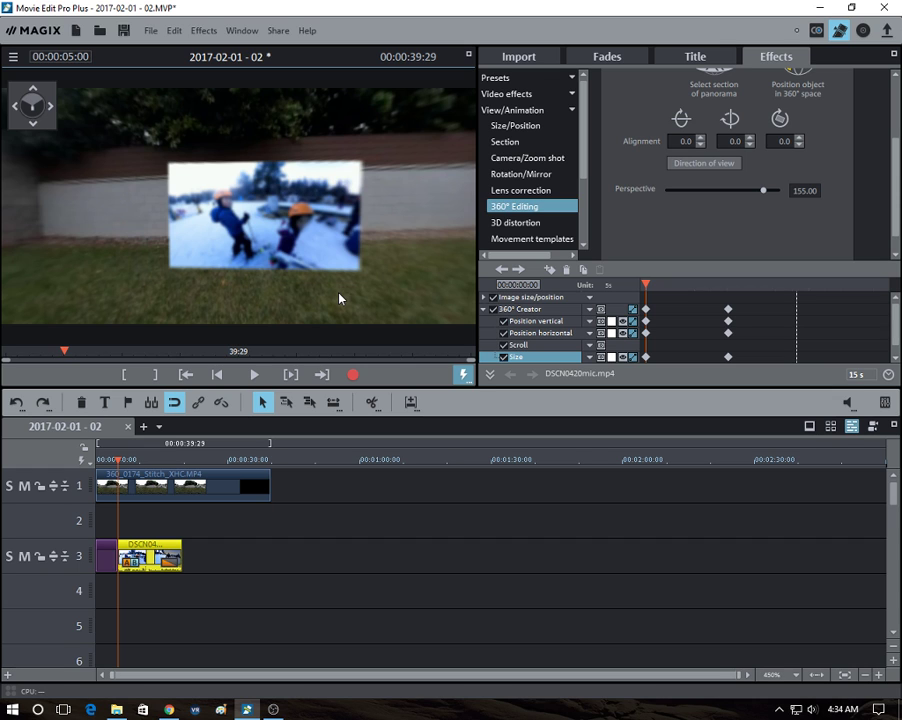
mouse_move(320, 290)
left_mouse_down()
mouse_move(276, 294)
mouse_move(306, 281)
left_mouse_up()
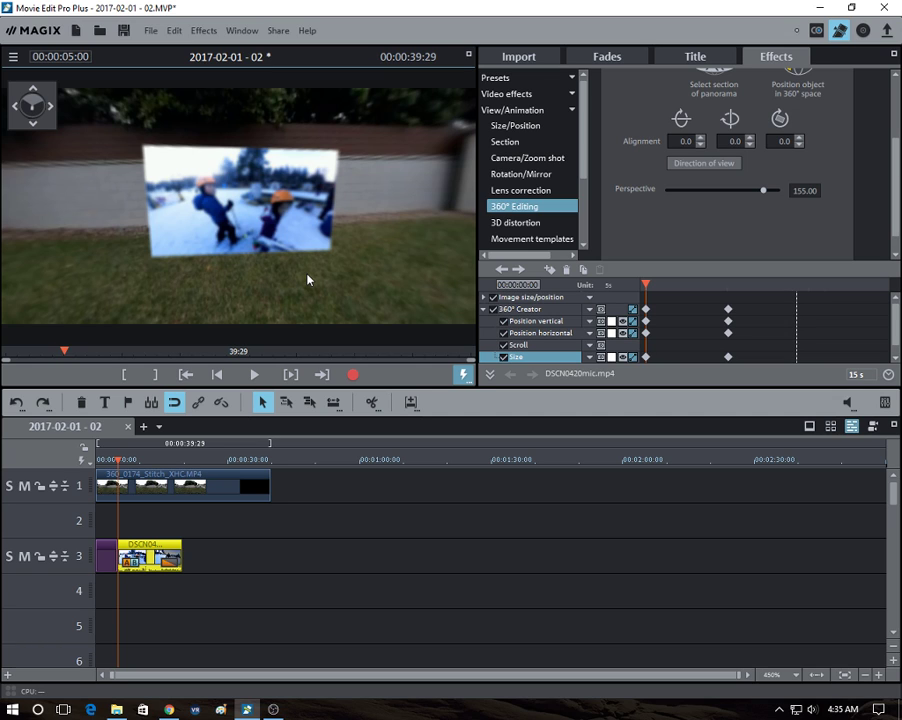
mouse_move(312, 289)
left_mouse_down()
mouse_move(316, 302)
mouse_move(308, 276)
mouse_move(337, 297)
mouse_move(328, 250)
mouse_move(314, 268)
left_mouse_up()
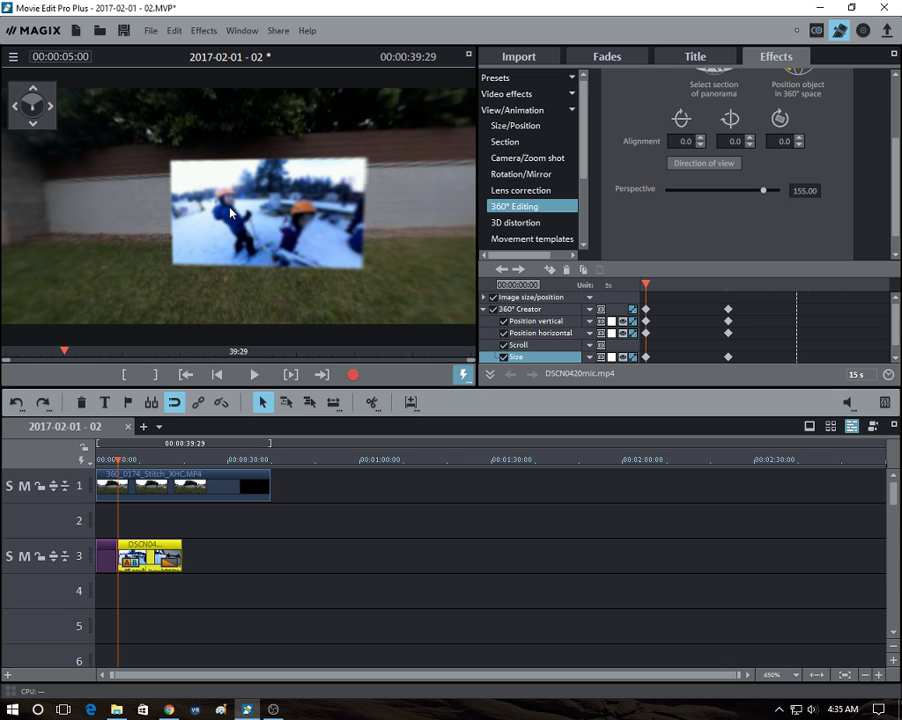
left_click_drag(362, 216, 354, 246)
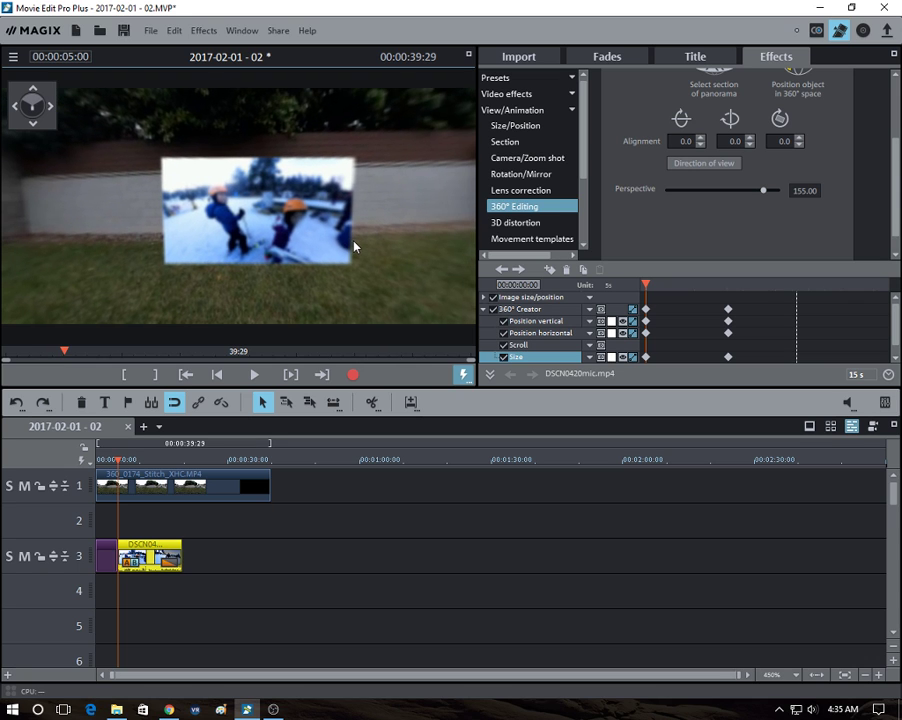